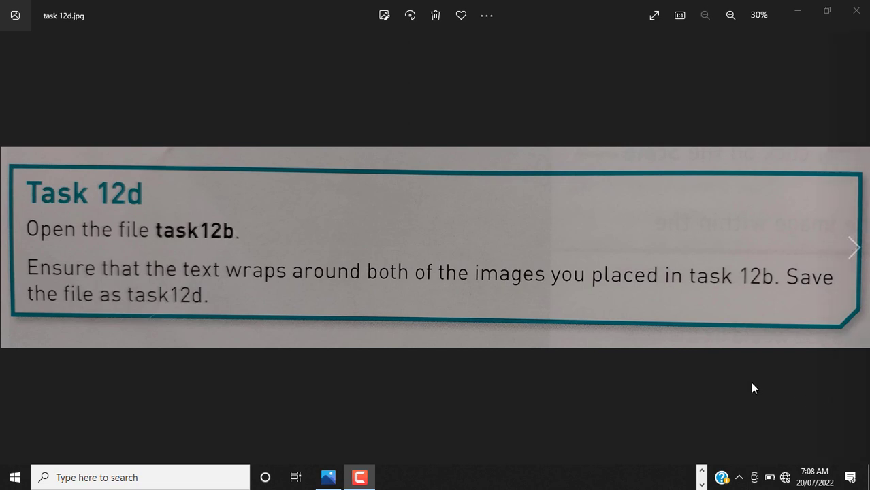
Clear the open windows and open task 12b.docx from Chapter 12 > Worked_Chapter 12
left_click(796, 11)
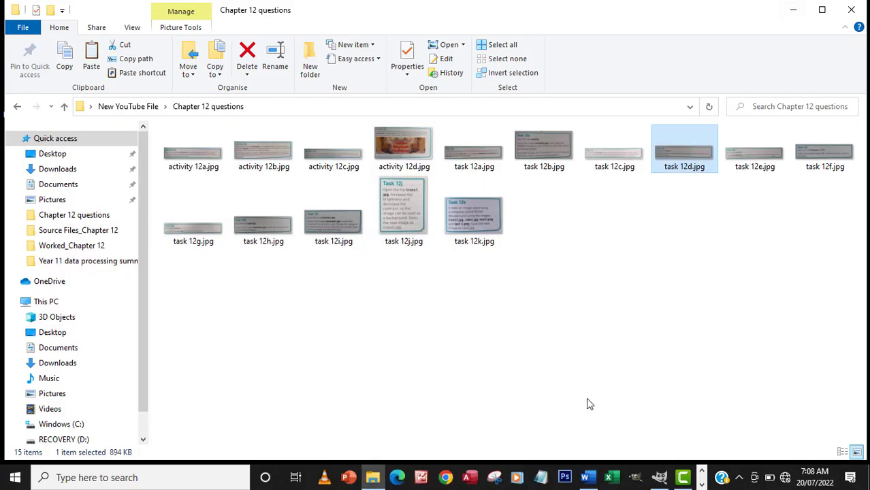
left_click(794, 9)
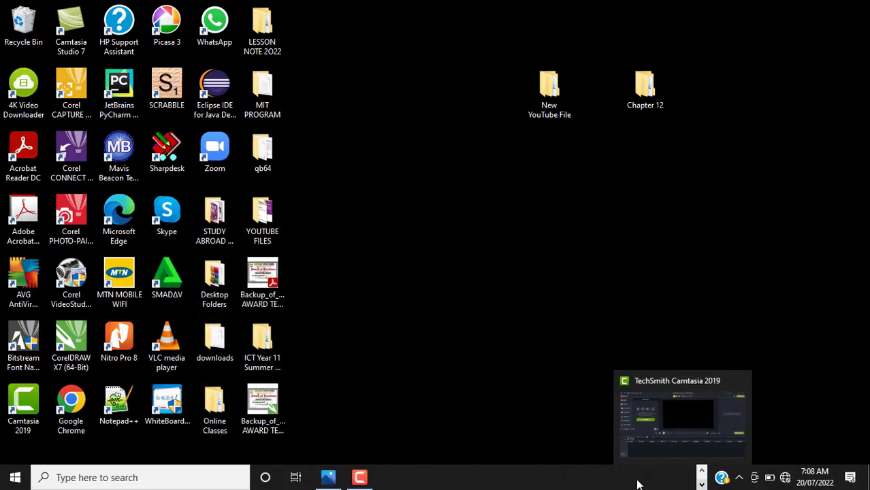
left_click(330, 478)
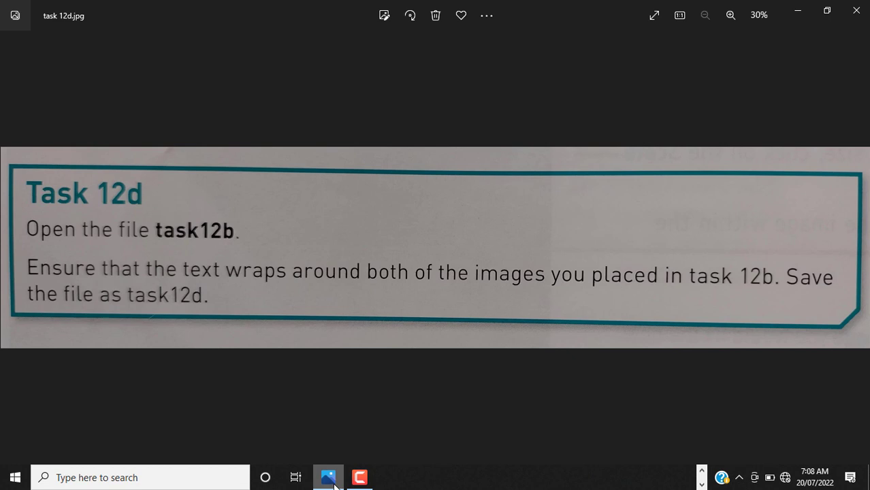
left_click(333, 483)
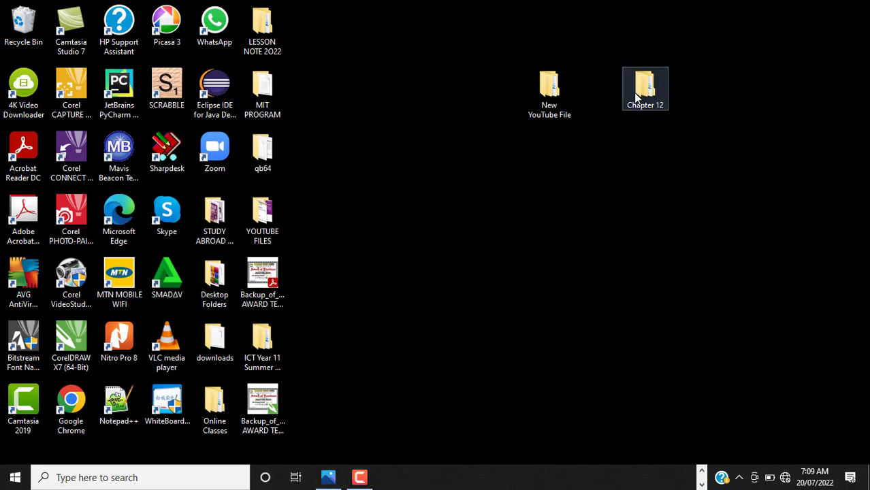
double_click(637, 97)
left_click(254, 199)
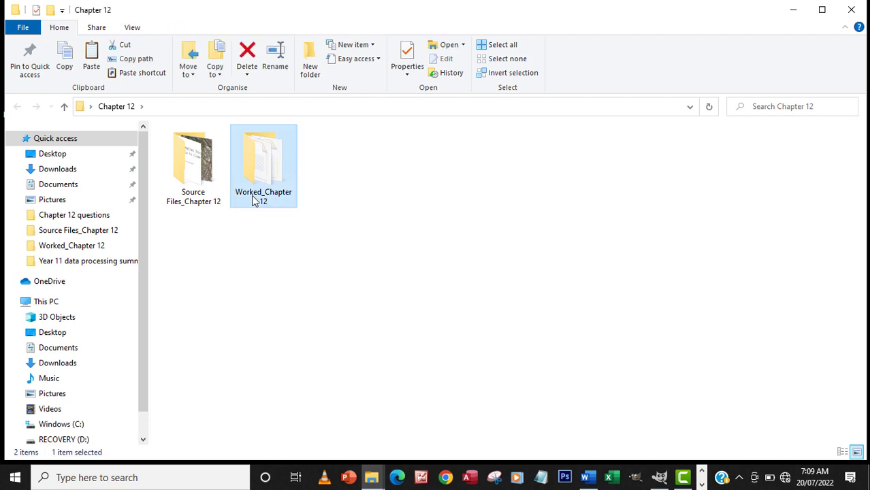
double_click(254, 199)
left_click(197, 176)
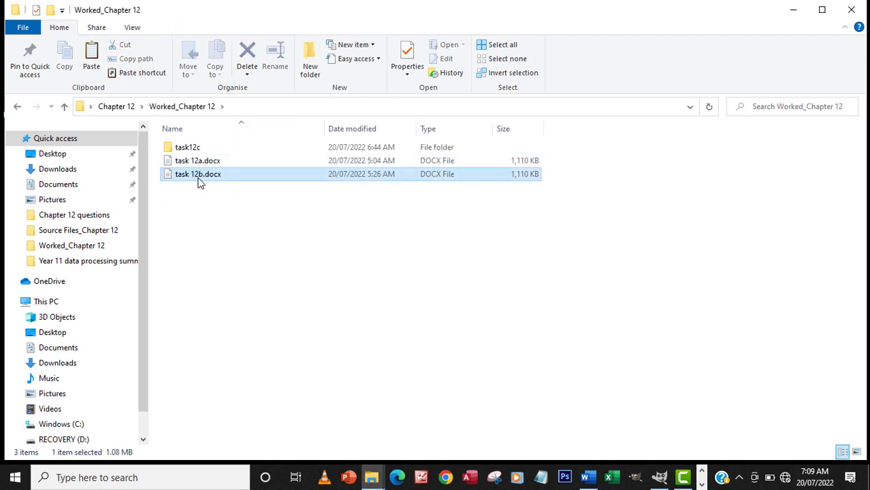
double_click(199, 178)
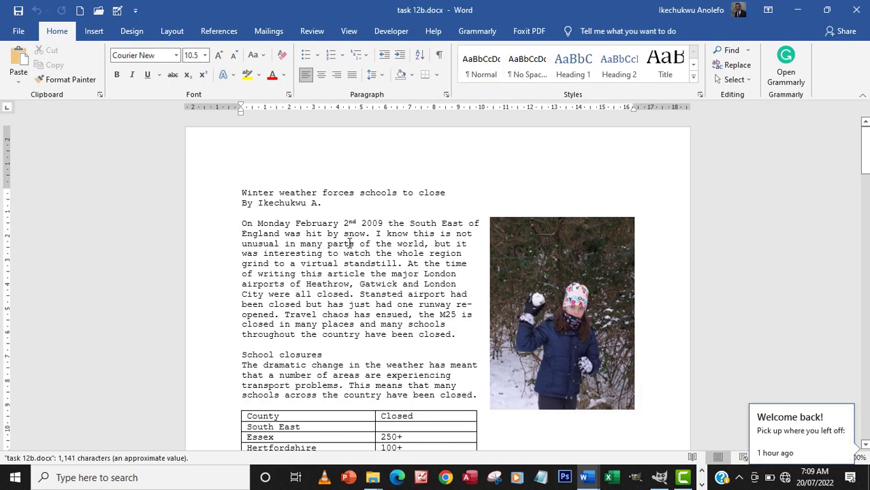
Use Save As to store the newsletter as task12d.docx in Worked_Chapter 12
scroll(239, 170, "down", 2)
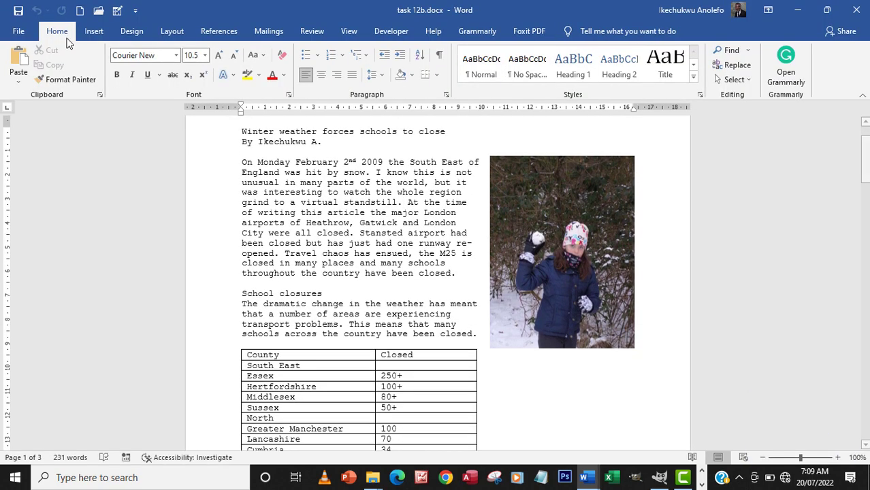
left_click(20, 32)
left_click(66, 205)
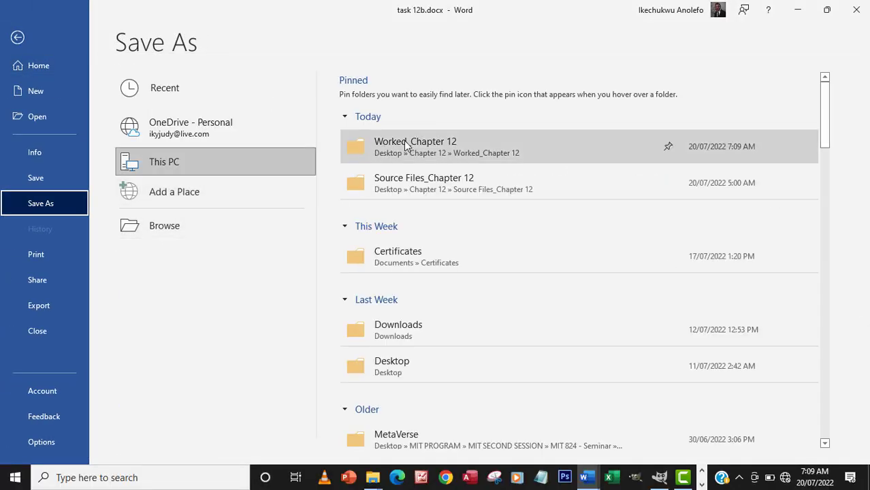
left_click(407, 147)
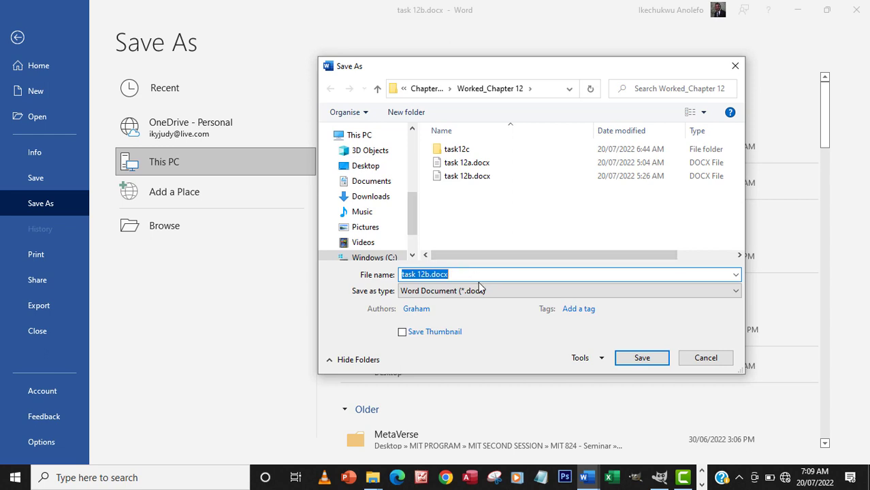
type("task")
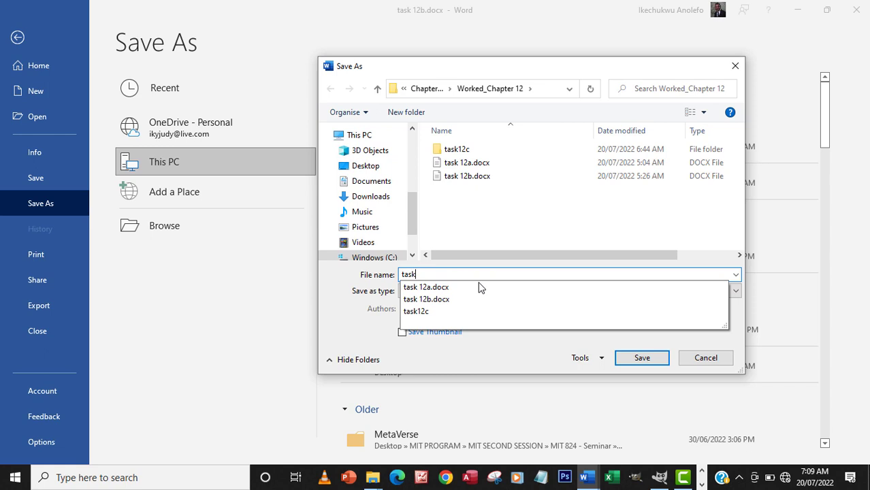
type("12")
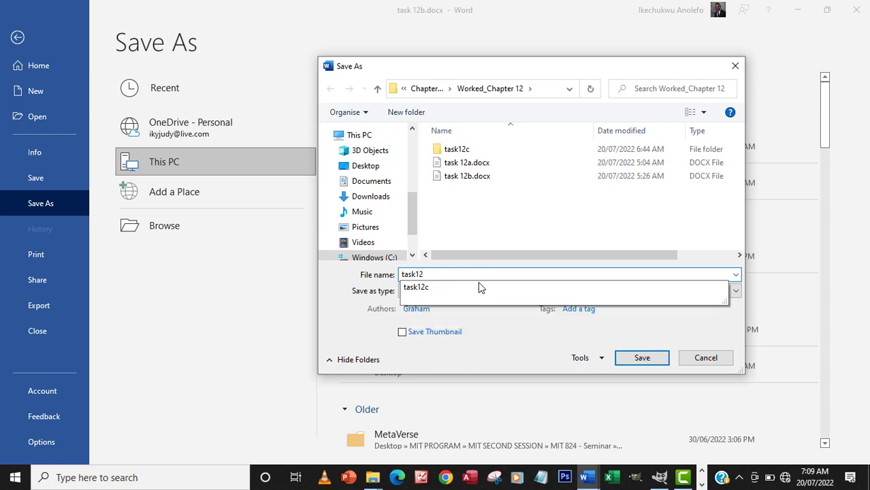
type("d")
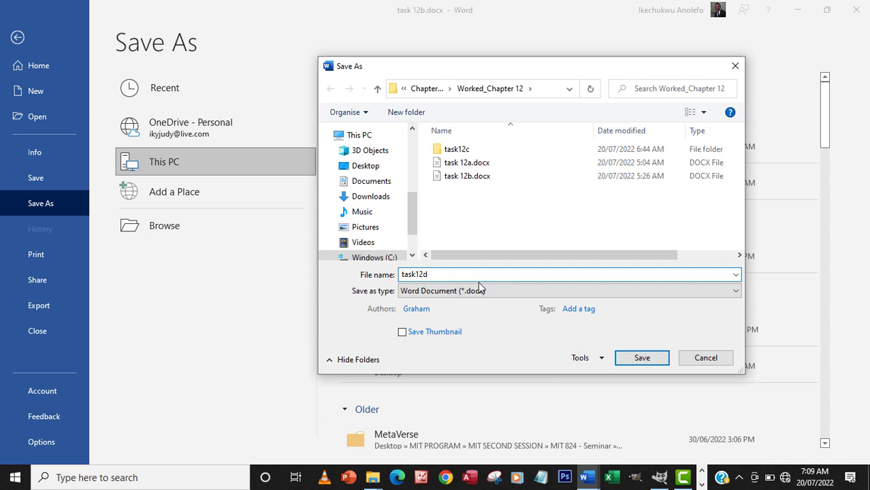
left_click(640, 358)
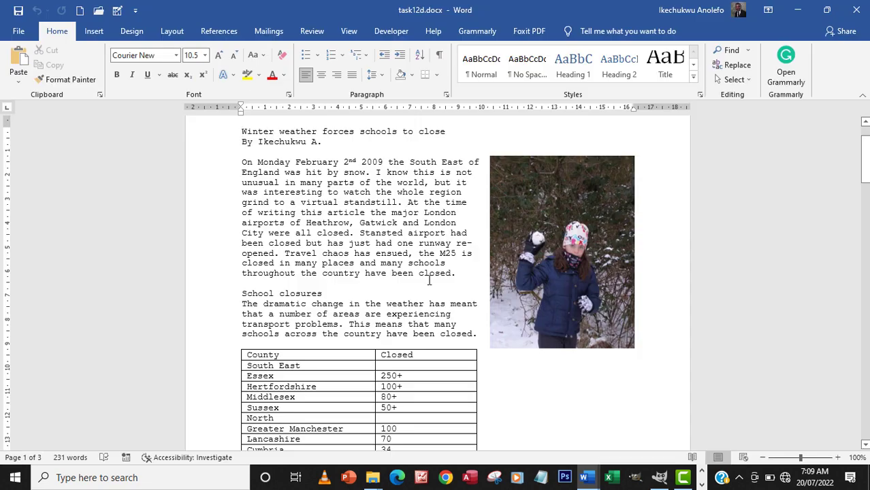
Set the snow photo's text wrapping to Tight
left_click(524, 234)
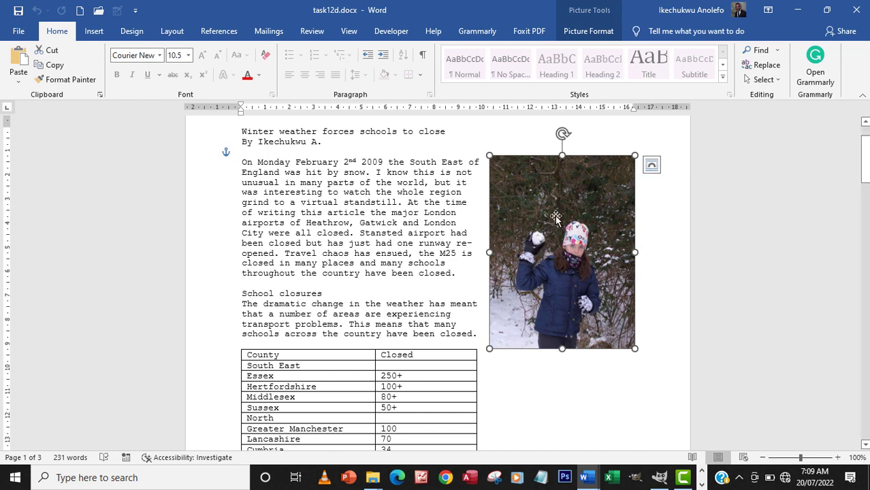
left_click(652, 167)
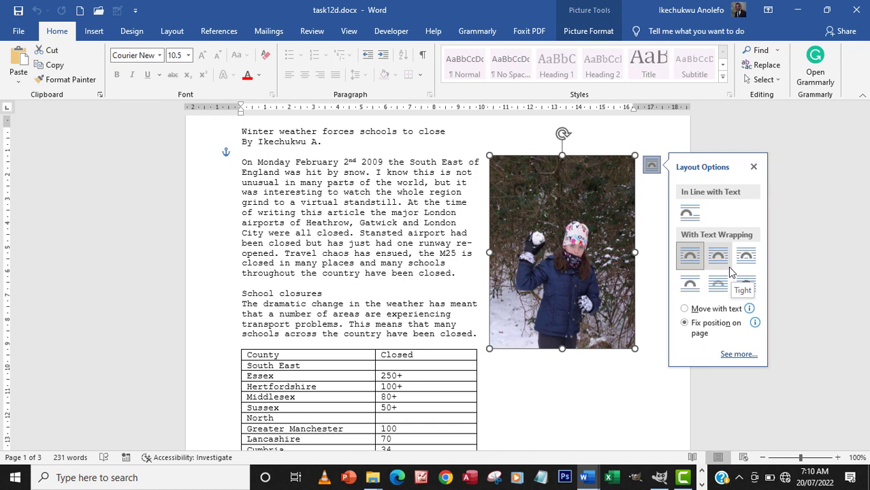
left_click(463, 222)
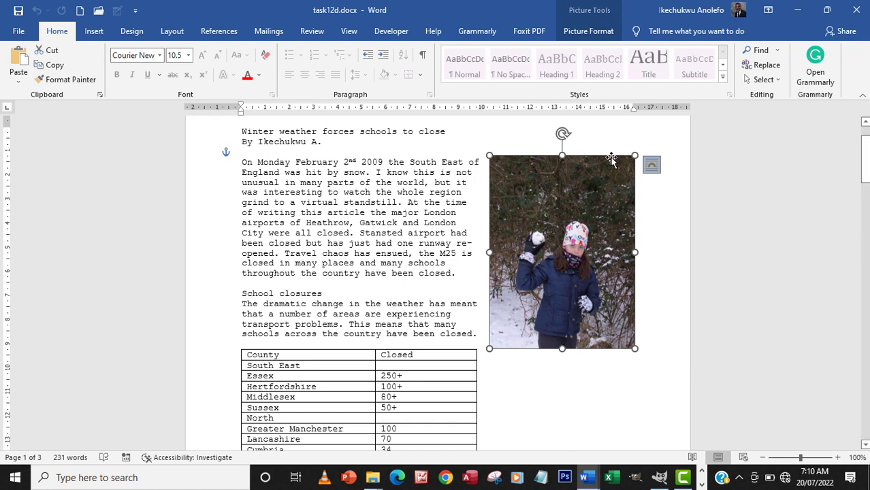
left_click(589, 204)
left_click(588, 32)
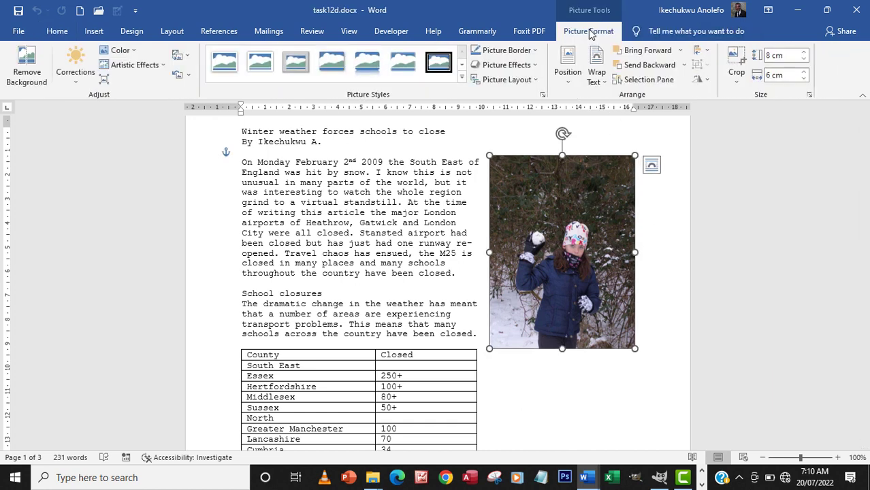
left_click(596, 79)
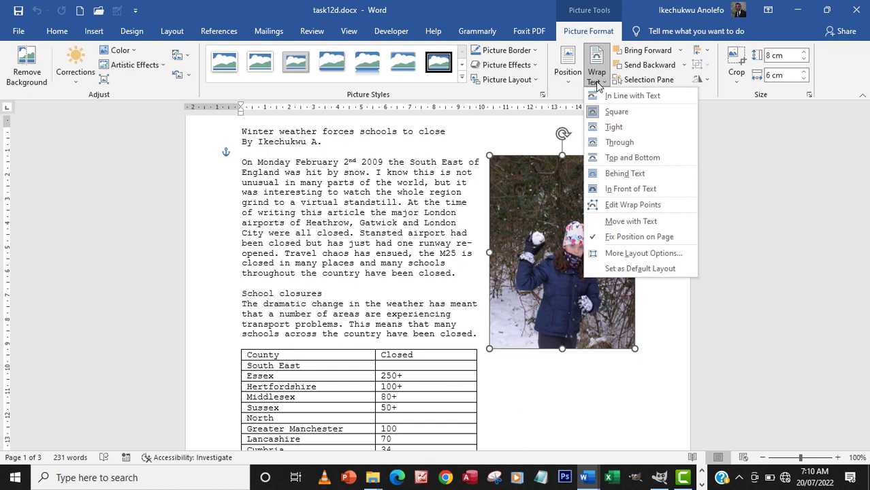
left_click(538, 202)
right_click(538, 202)
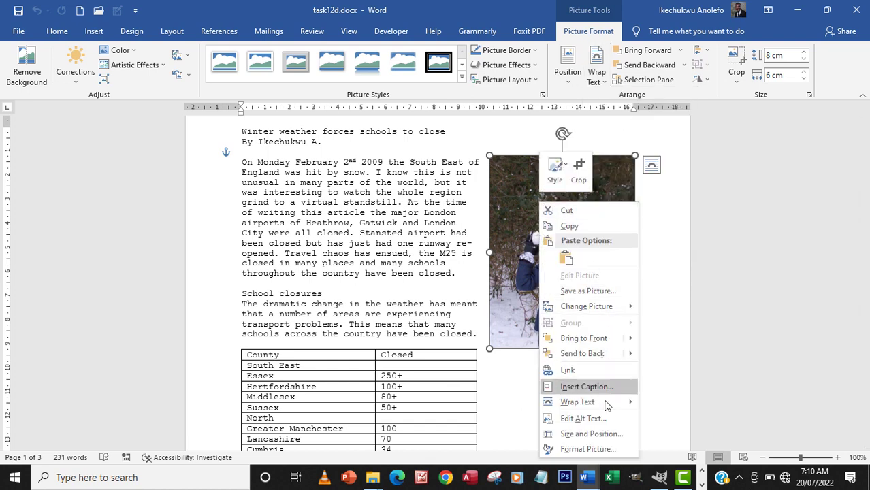
mouse_move(578, 404)
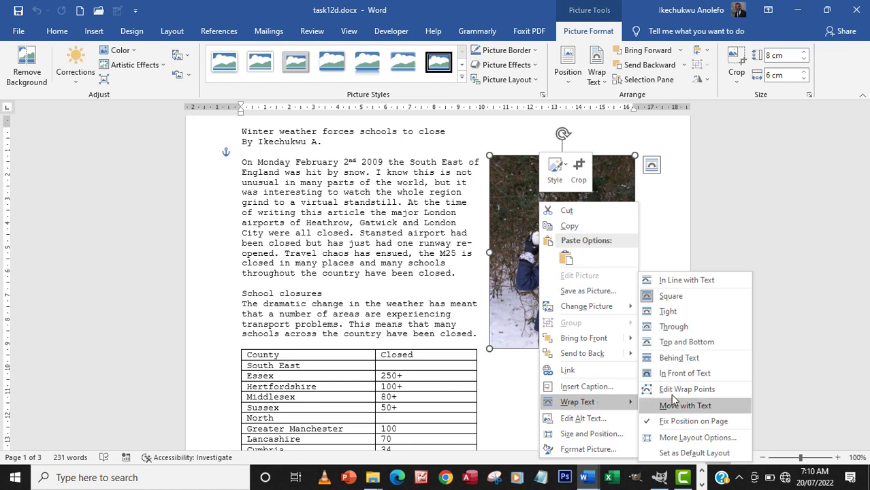
left_click(681, 342)
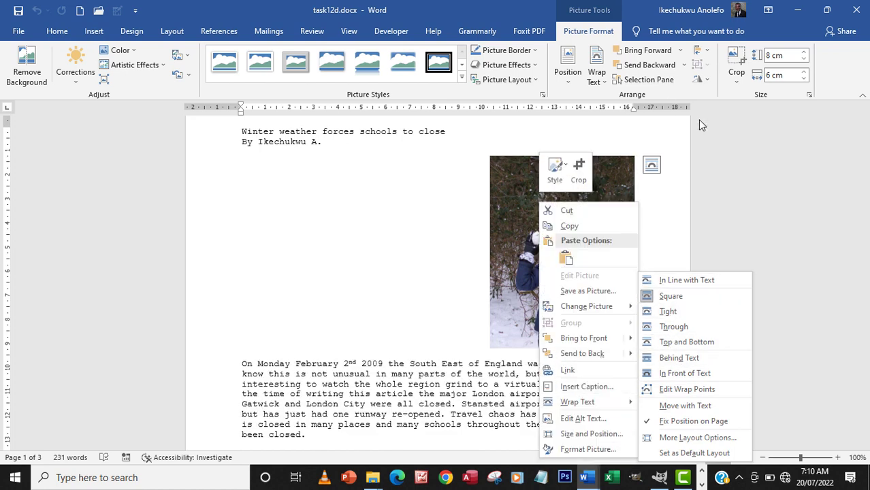
key("Escape")
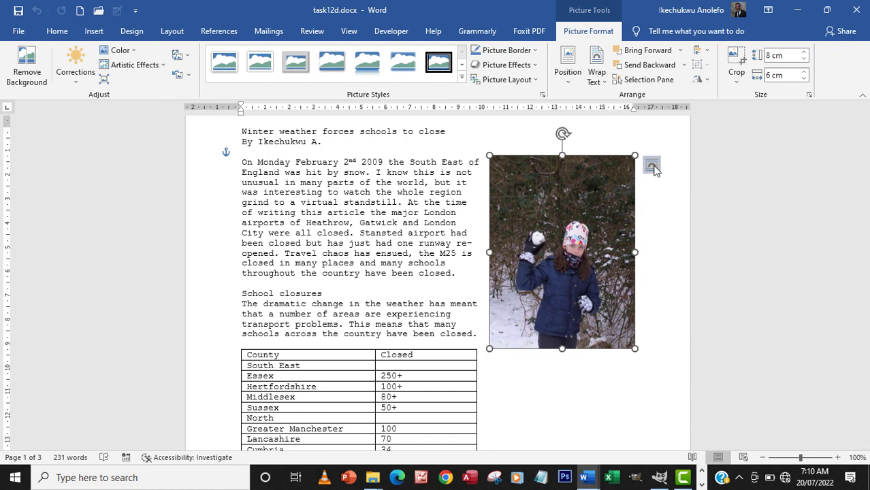
left_click(596, 80)
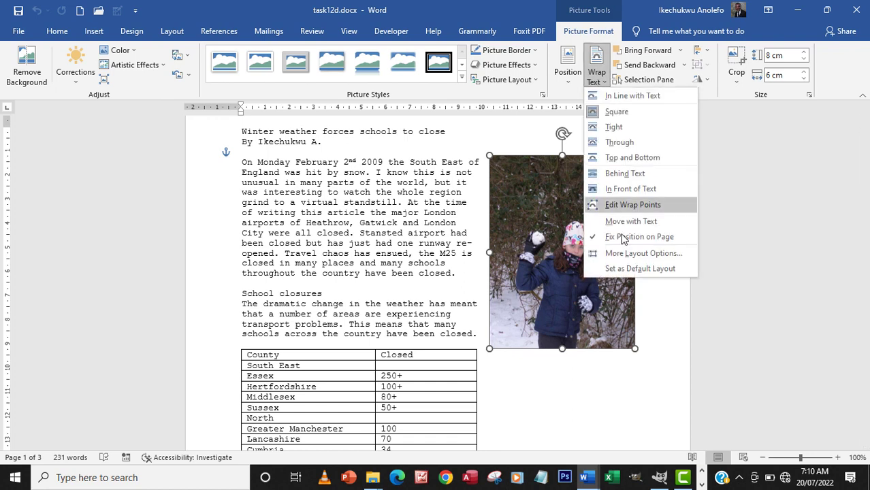
left_click(611, 127)
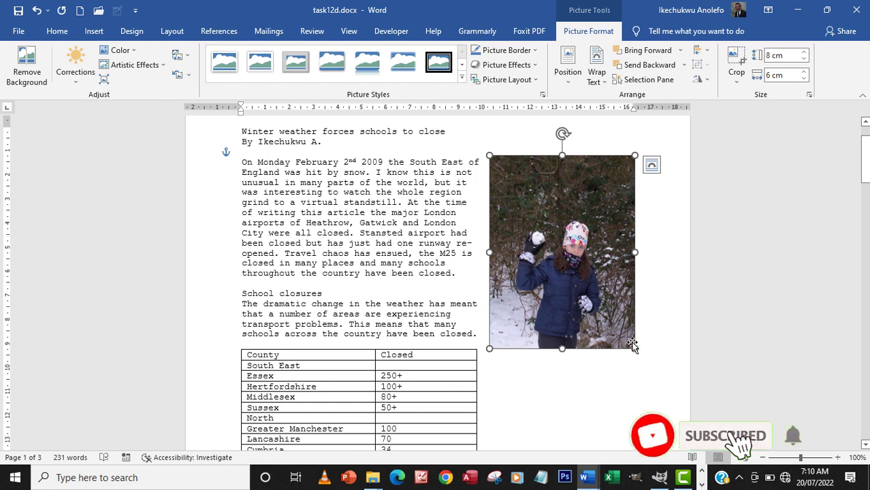
Resize the snow photo proportionally to 7.41 × 5.55 cm
left_click_drag(561, 349, 562, 342)
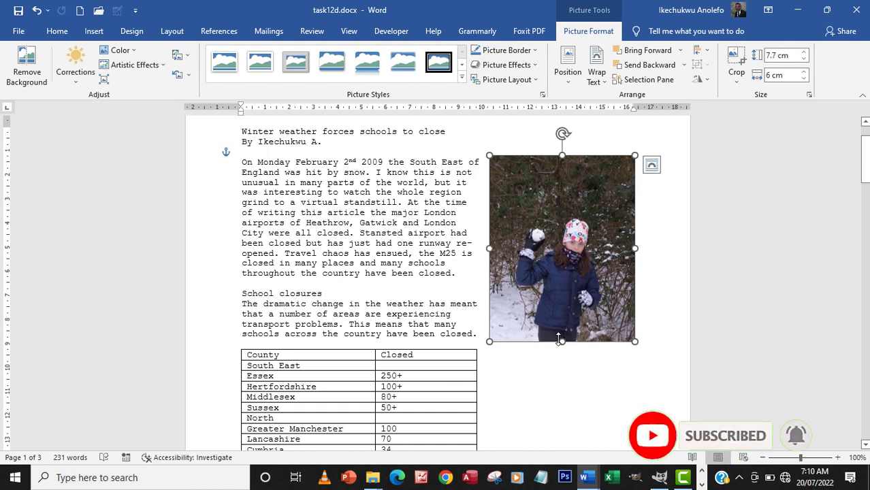
key("ctrl+z")
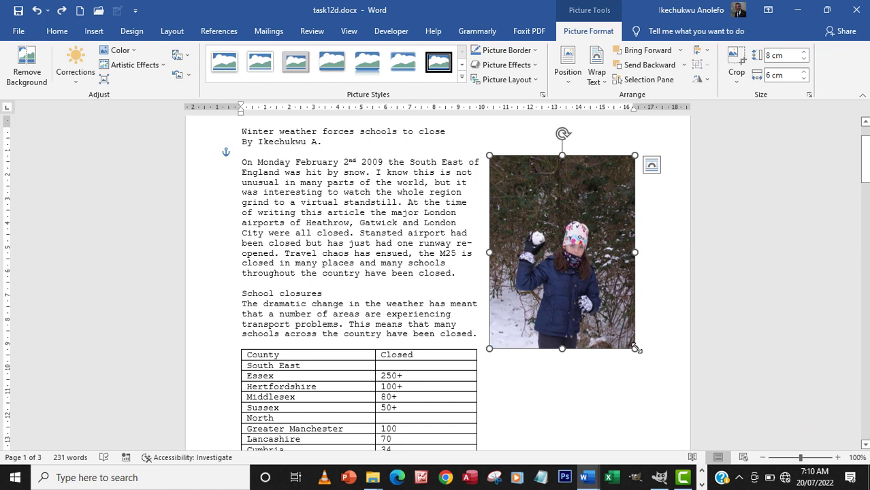
left_click_drag(636, 348, 625, 334)
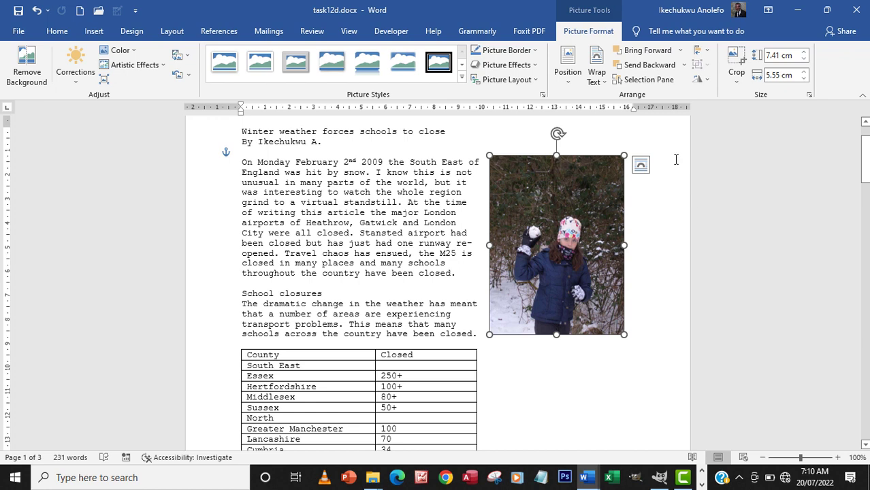
In the Layout dialog, set the photo to horizontal Right relative to Margin and vertical Top relative to Line
right_click(590, 201)
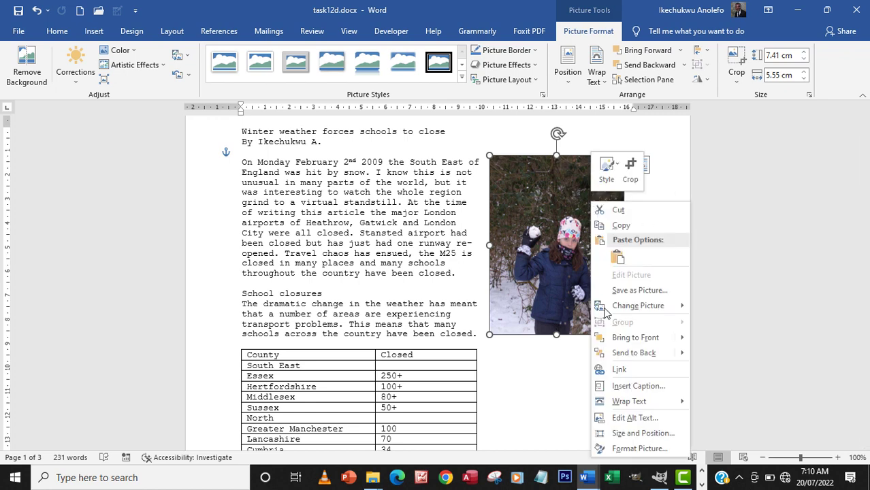
left_click(627, 434)
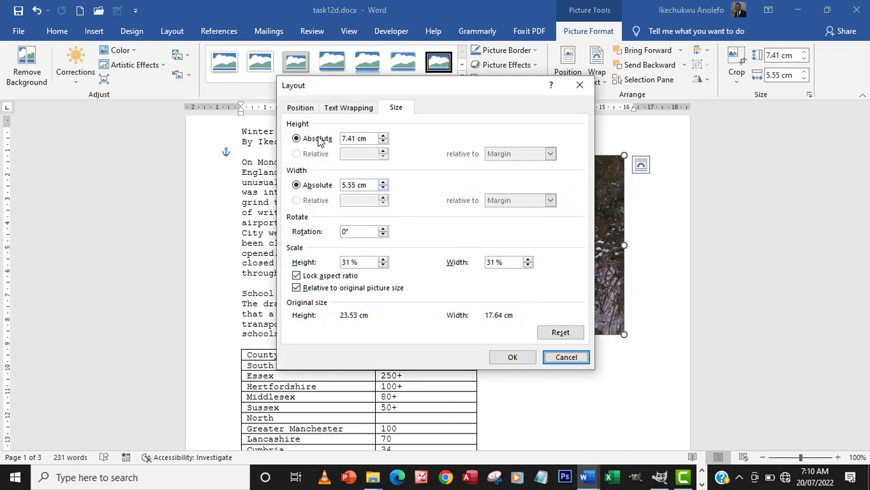
left_click(303, 109)
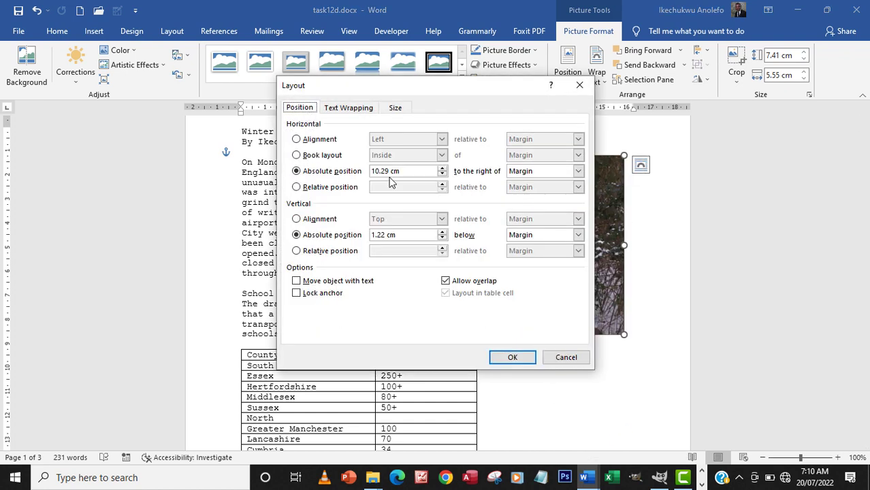
left_click(297, 141)
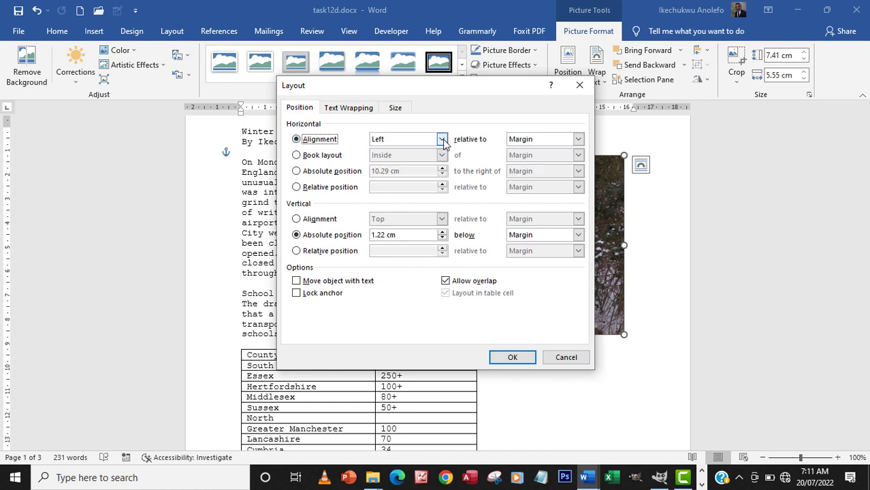
left_click(442, 140)
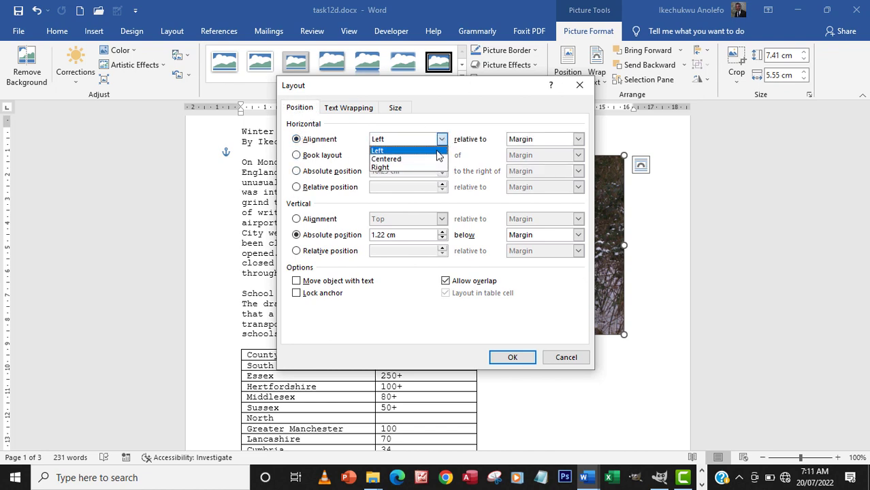
left_click(401, 168)
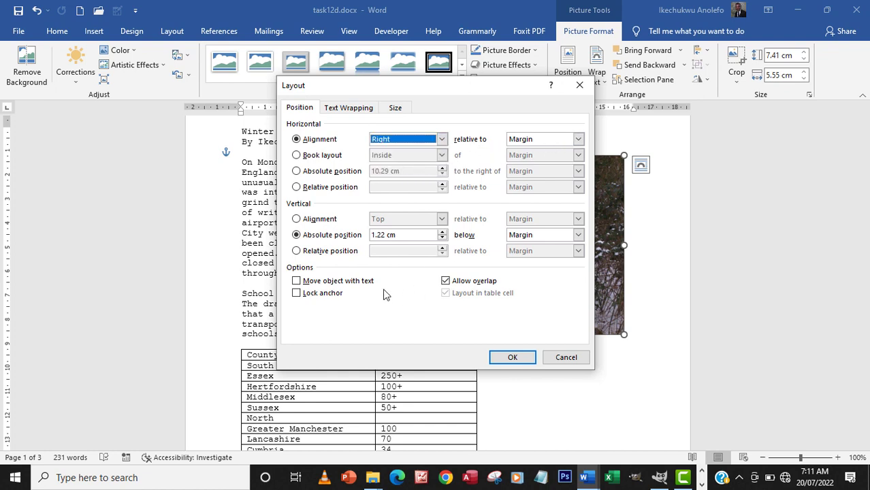
left_click(297, 219)
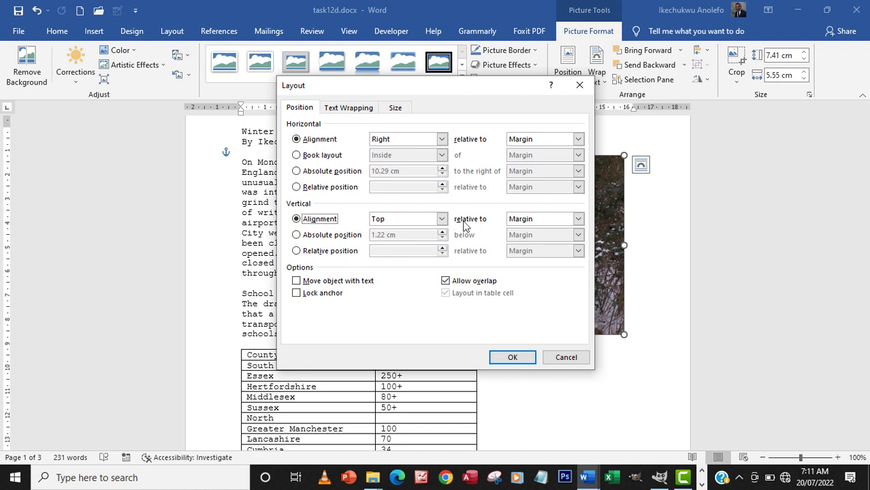
left_click(578, 219)
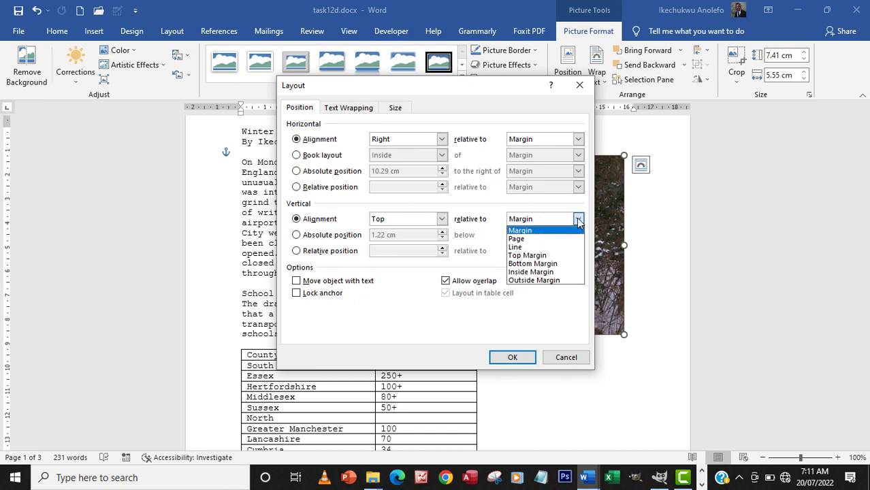
left_click(519, 248)
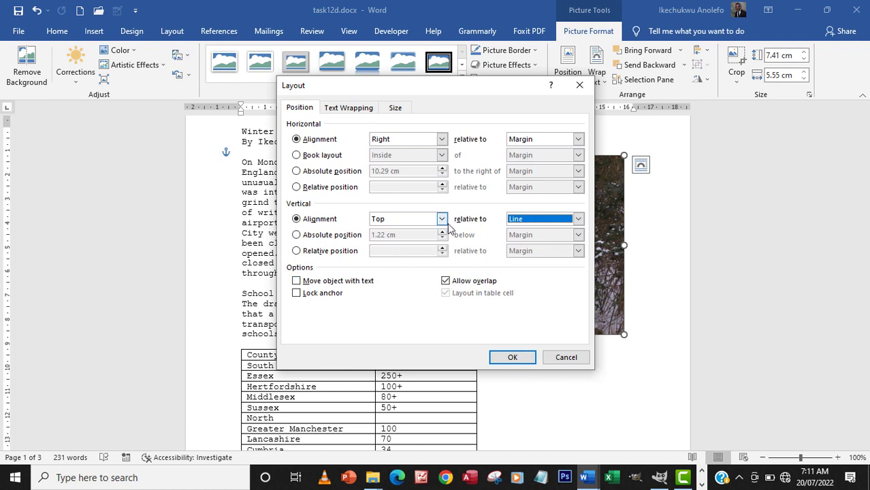
left_click(512, 358)
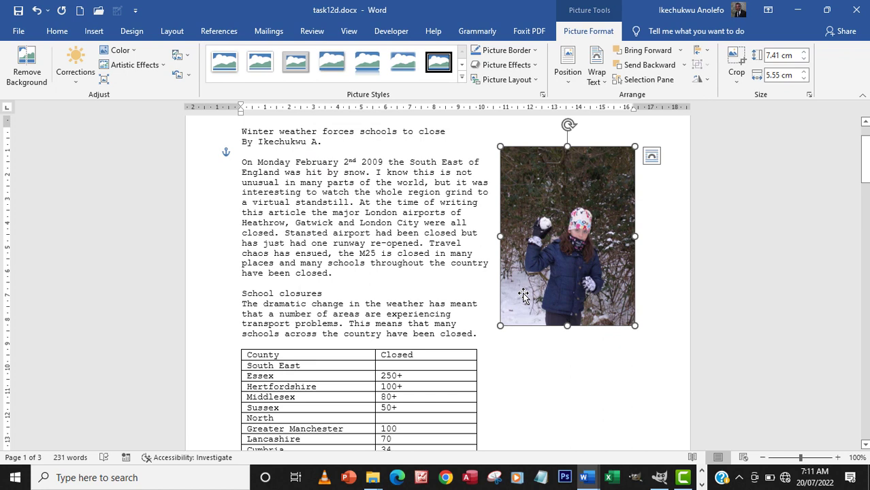
Give the snowman clipart Square text wrapping
scroll(523, 294, "down", 2)
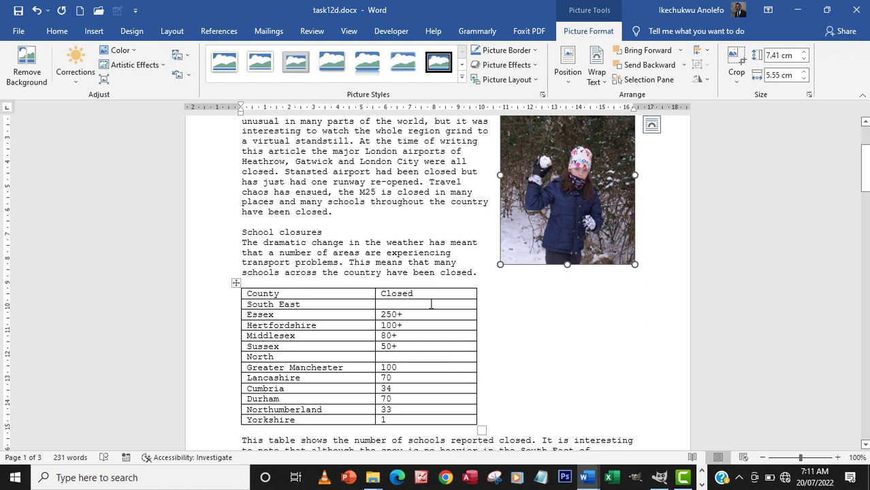
scroll(432, 304, "down", 6)
scroll(431, 304, "down", 8)
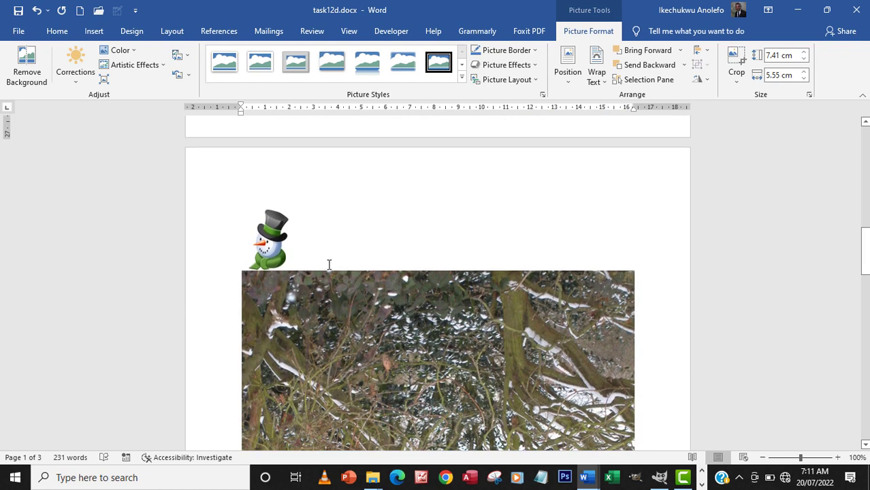
left_click(272, 240)
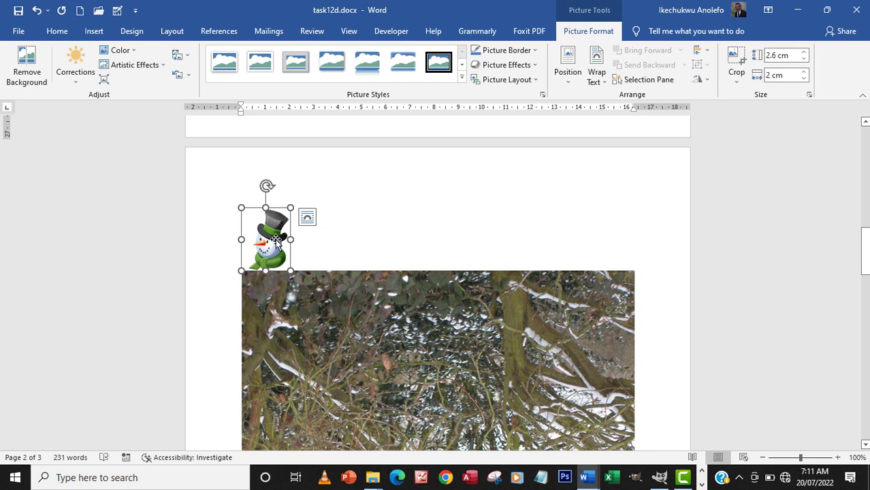
scroll(275, 239, "up", 3)
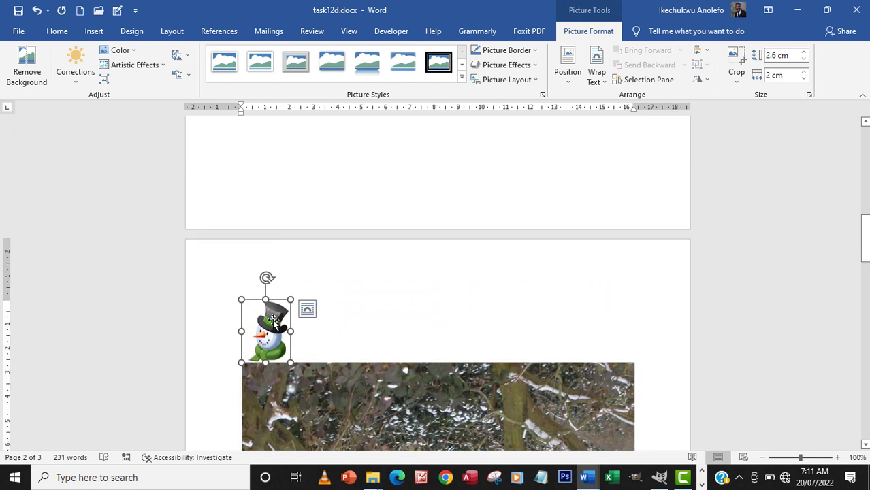
left_click(305, 312)
left_click(372, 353)
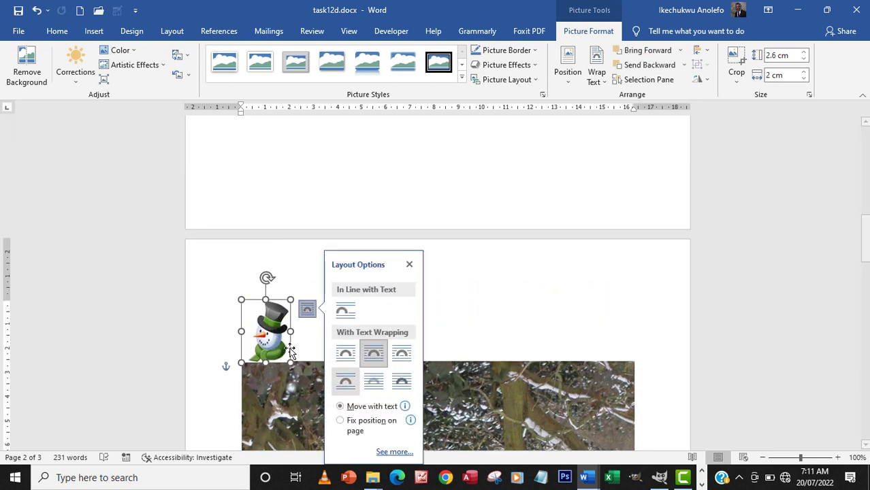
Drag the snowman up beside the School closures paragraph
left_click_drag(266, 327, 235, 143)
scroll(375, 210, "up", 3)
scroll(326, 365, "up", 6)
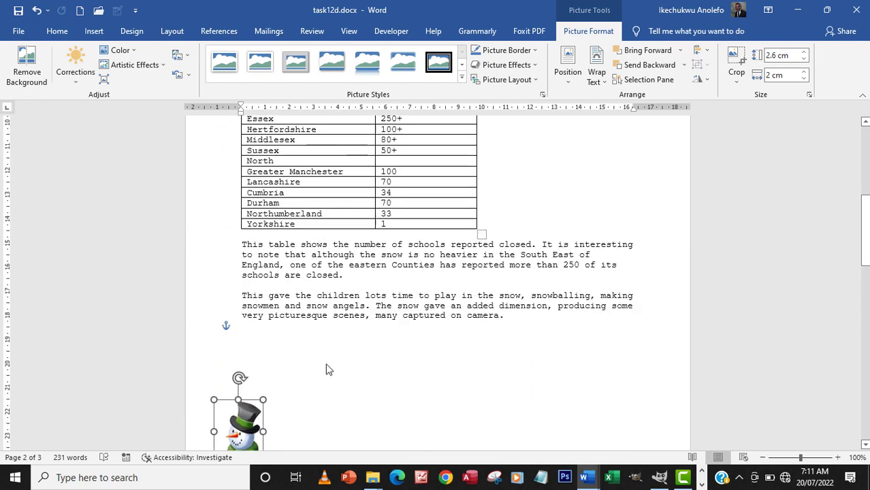
left_click_drag(241, 422, 297, 247)
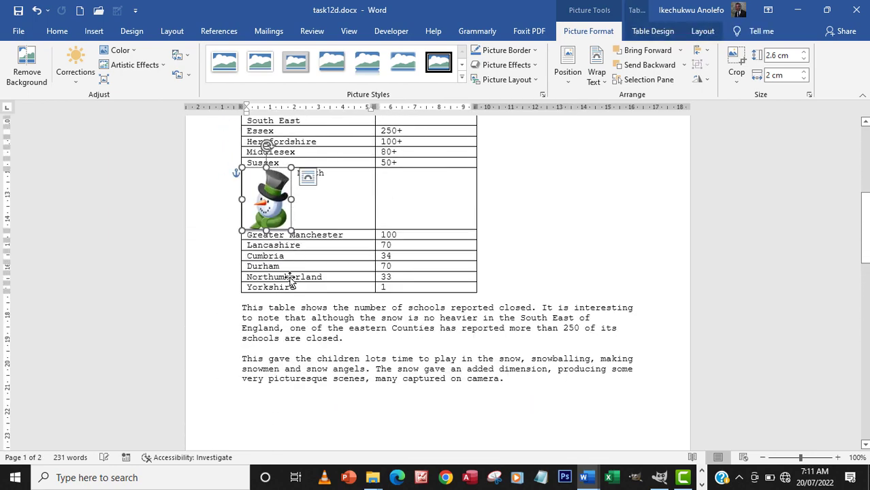
scroll(286, 279, "up", 8)
left_click_drag(273, 422, 255, 327)
scroll(360, 368, "down", 4)
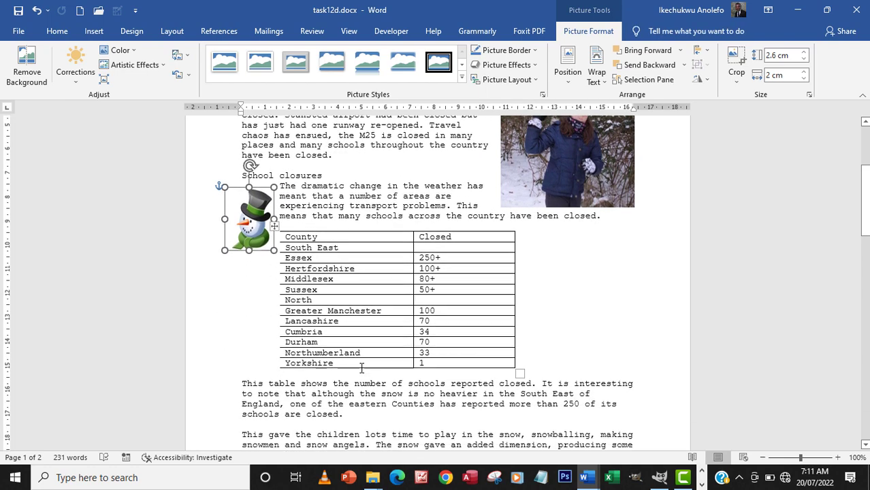
left_click(337, 320)
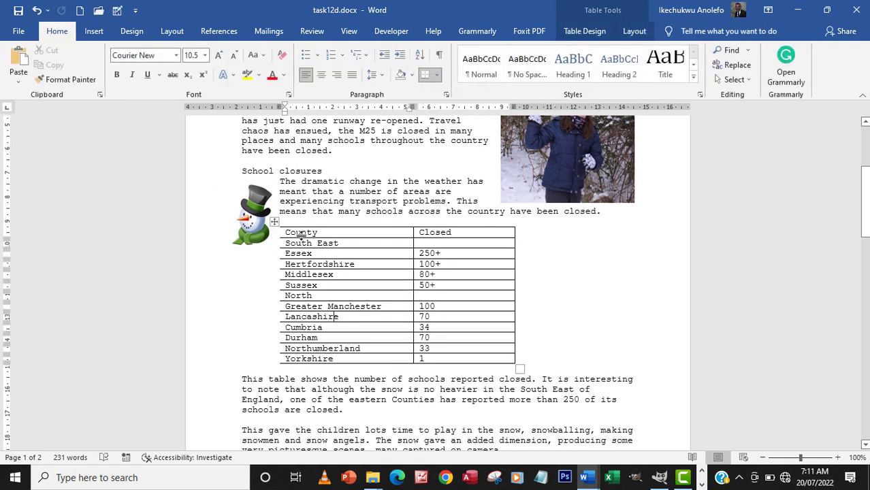
Add two blank lines after the paragraph, above the closures table
left_click(603, 212)
key("Return")
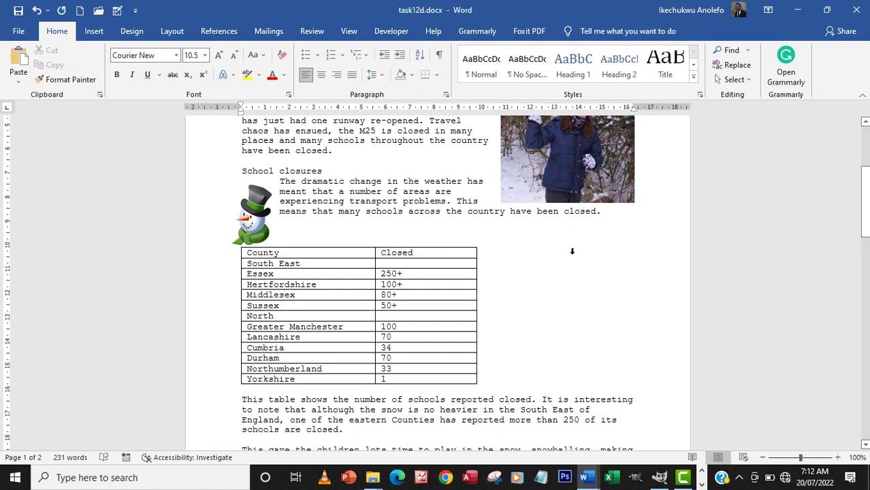
left_click(256, 209)
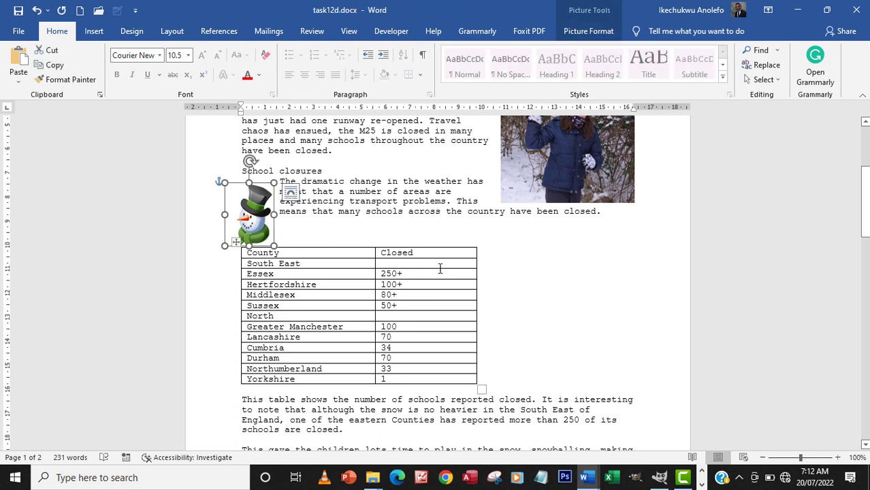
left_click(569, 233)
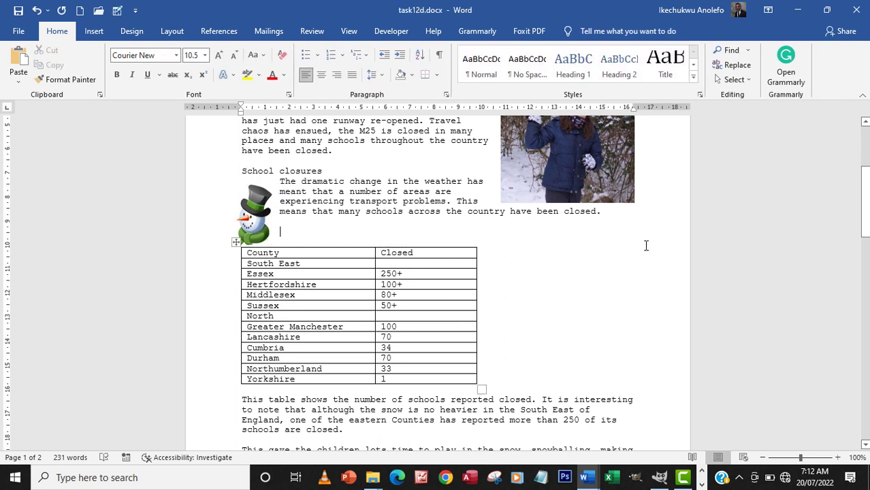
key("Return")
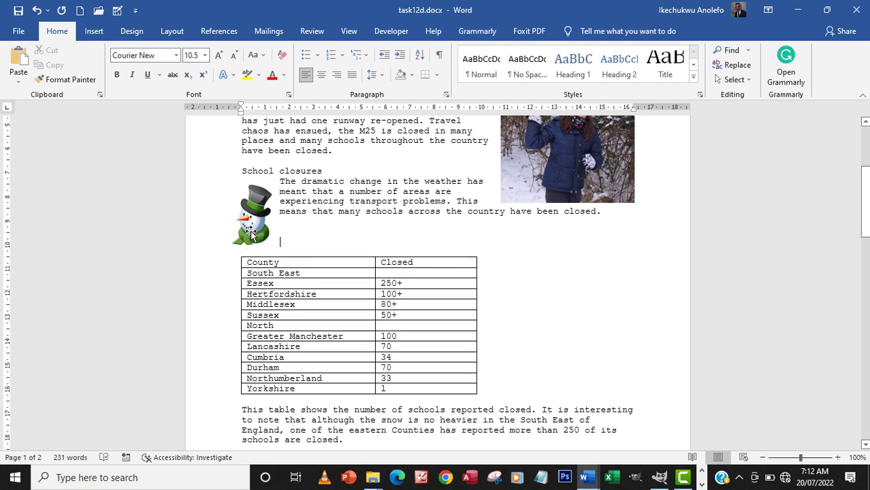
left_click(263, 227)
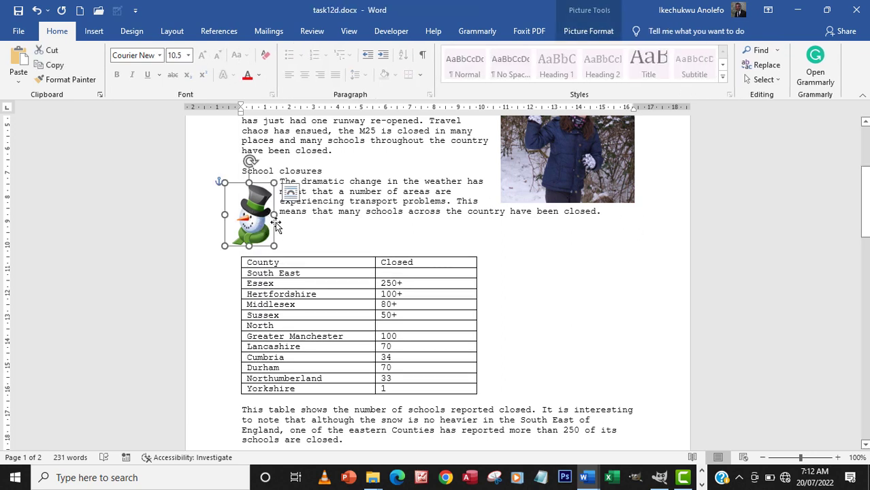
Set the snowman's position to horizontal Left relative to Margin and vertical Top relative to Line
right_click(252, 213)
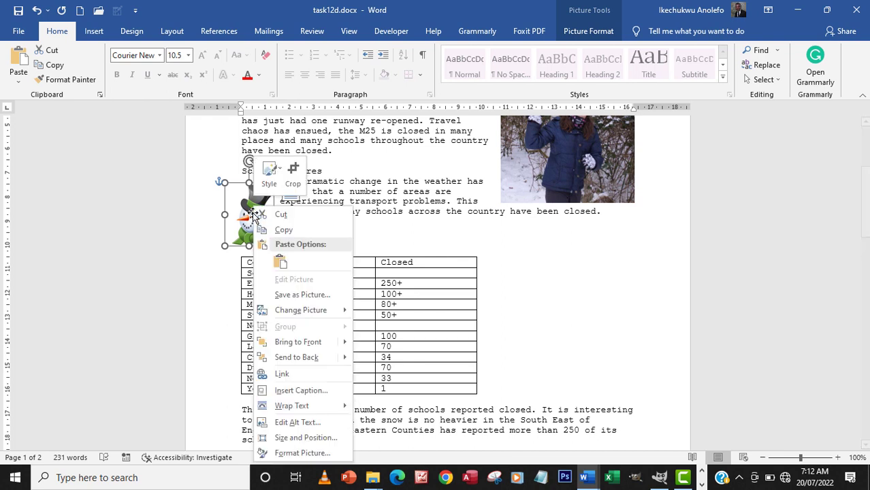
left_click(312, 438)
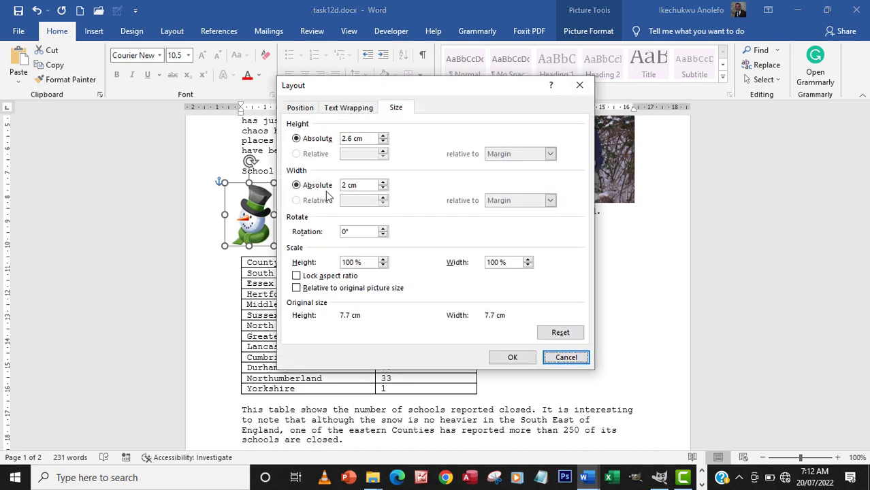
left_click(294, 108)
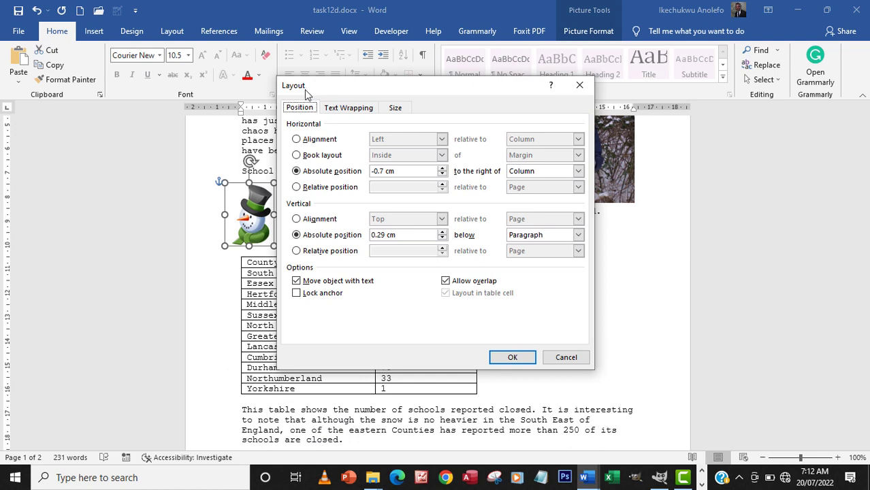
left_click(296, 139)
left_click(442, 139)
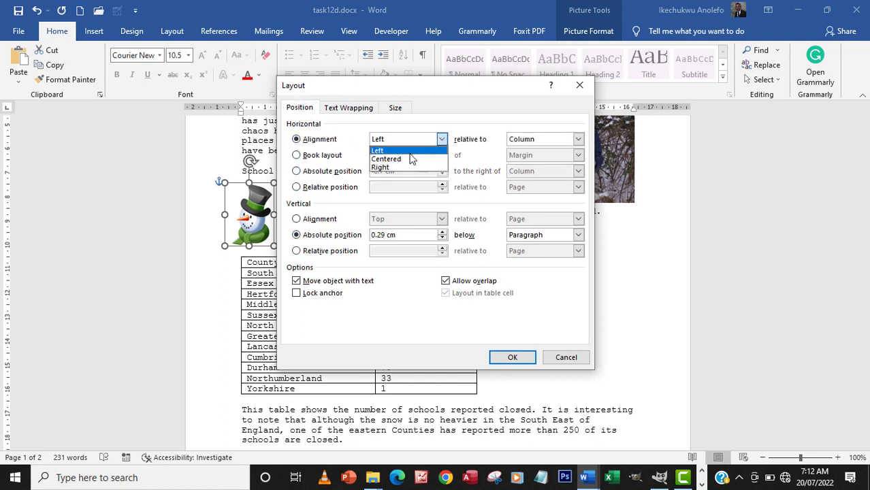
left_click(395, 151)
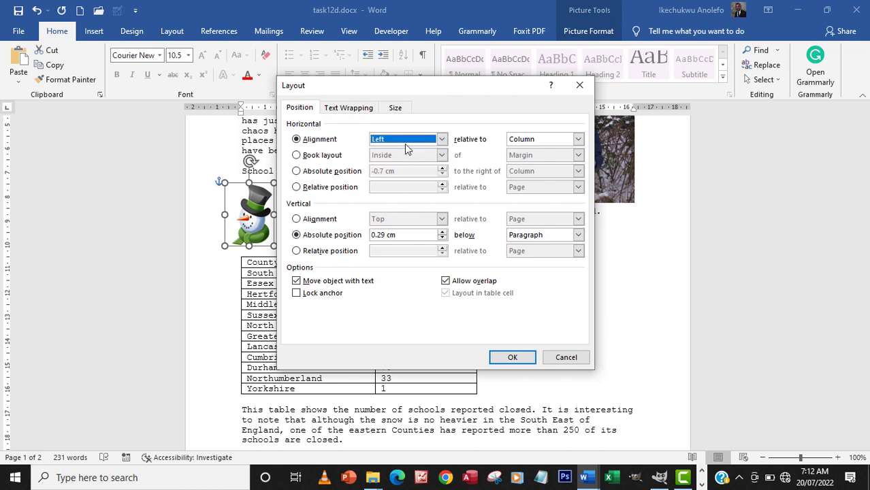
left_click(578, 139)
left_click(541, 151)
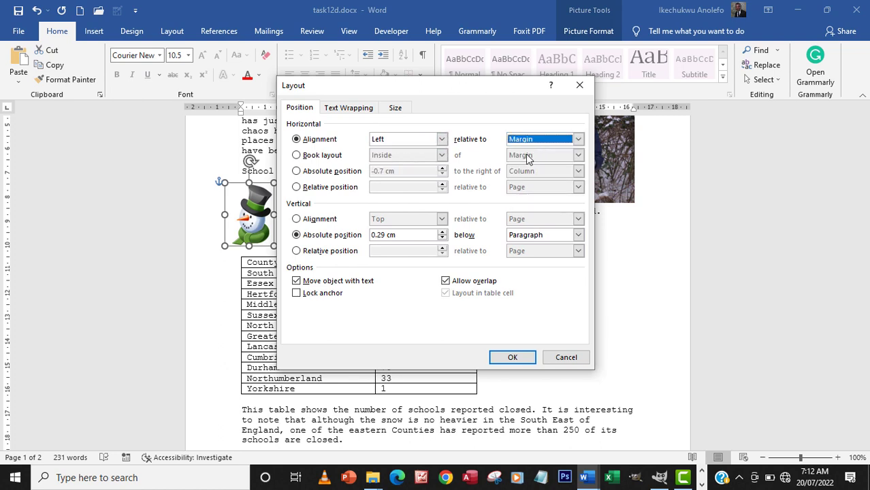
left_click(298, 222)
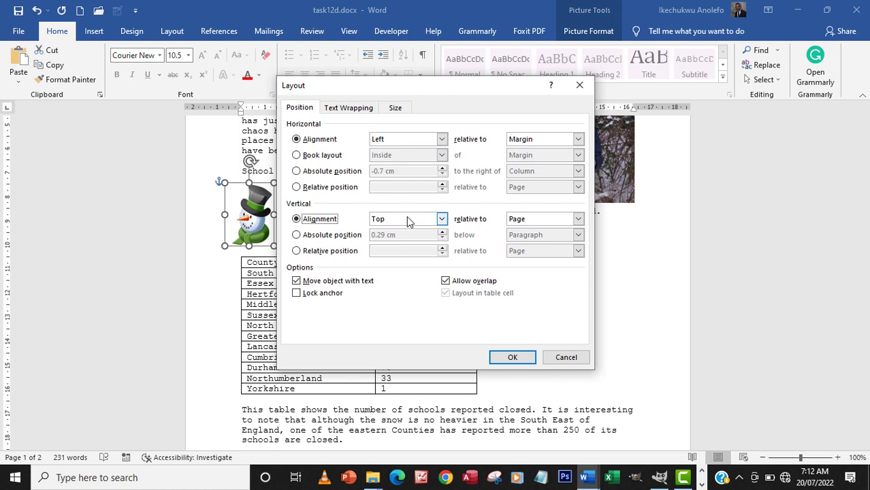
left_click(564, 219)
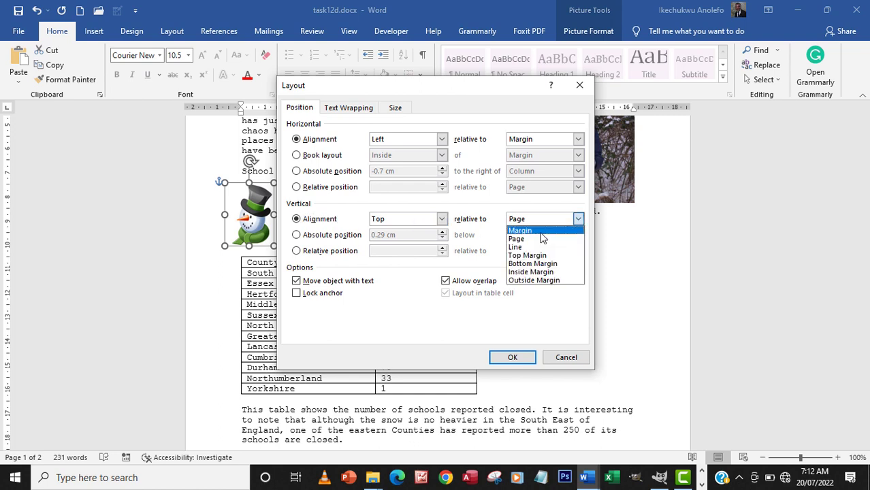
left_click(541, 247)
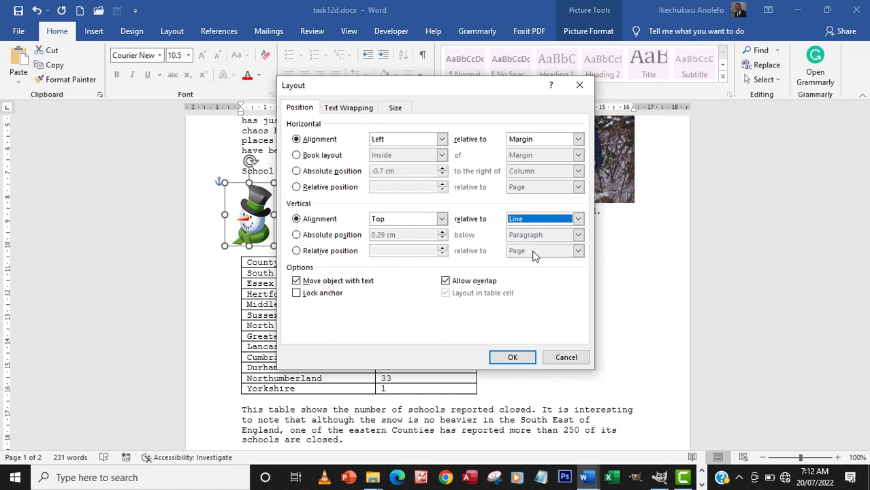
left_click(513, 357)
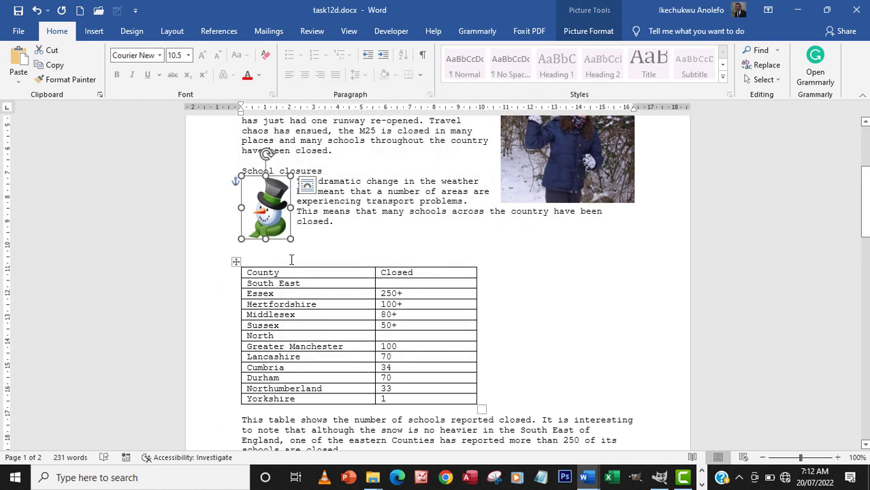
Undo one blank line above the county table, moving the table up one line
left_click(275, 257)
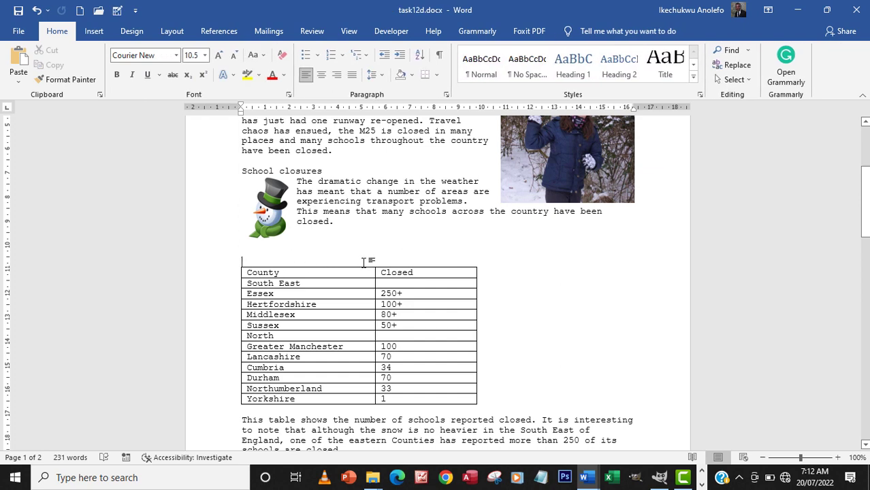
key("ctrl+z")
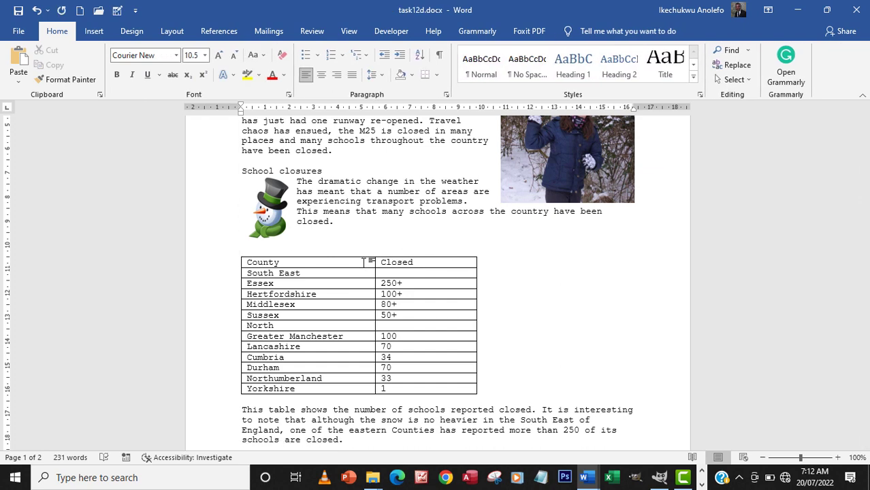
scroll(588, 249, "up", 5)
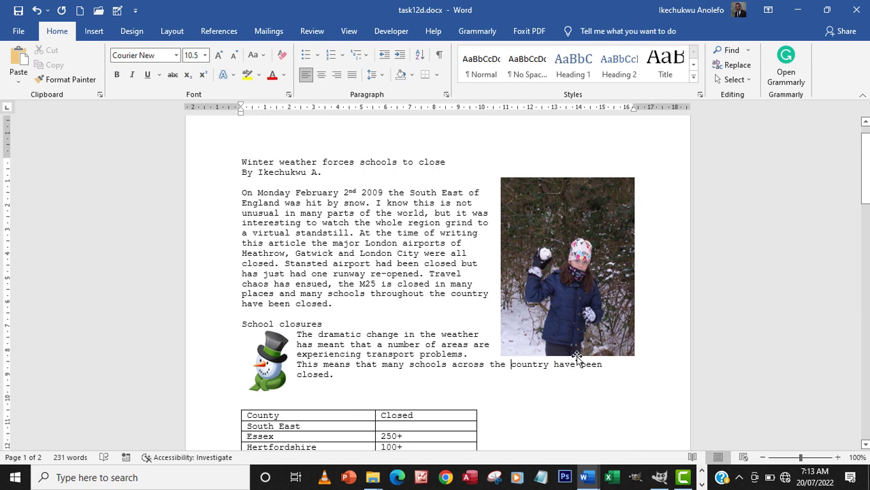
left_click(569, 239)
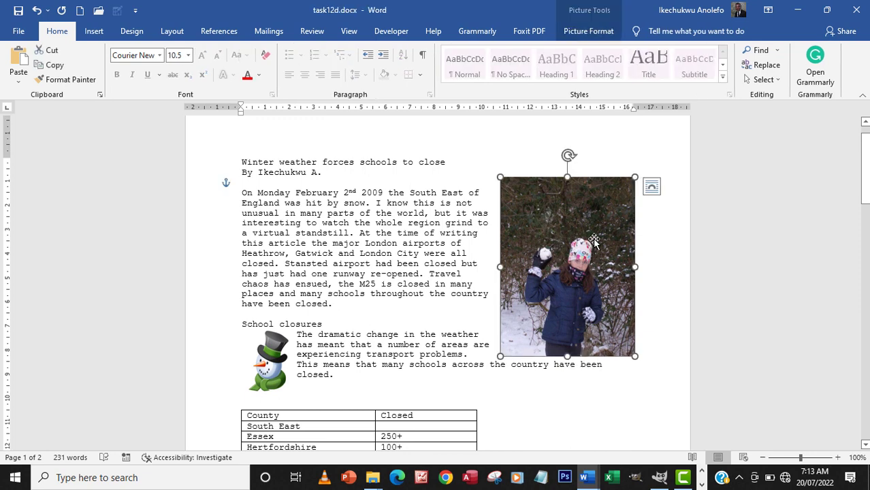
right_click(587, 207)
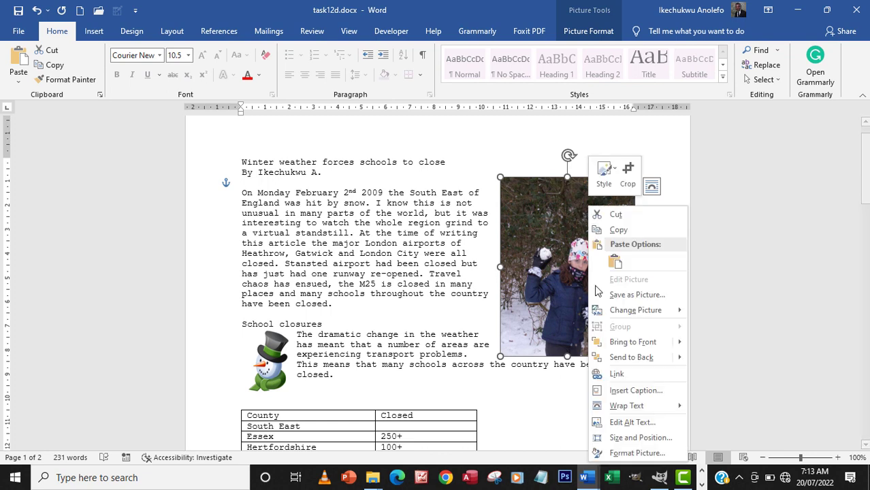
left_click(624, 439)
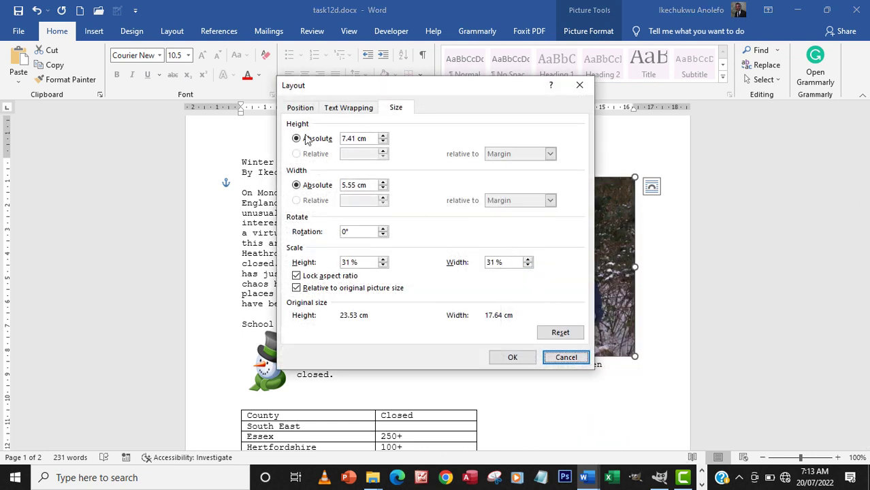
left_click(290, 110)
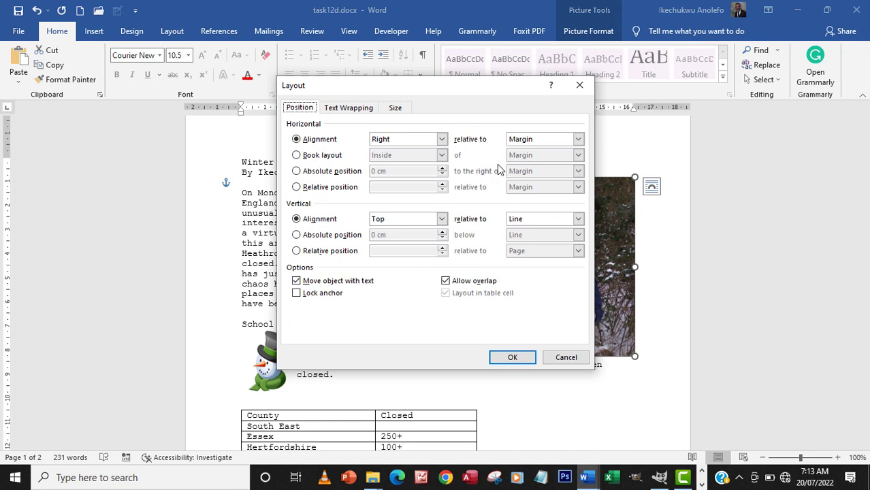
left_click(579, 85)
scroll(510, 291, "down", 4)
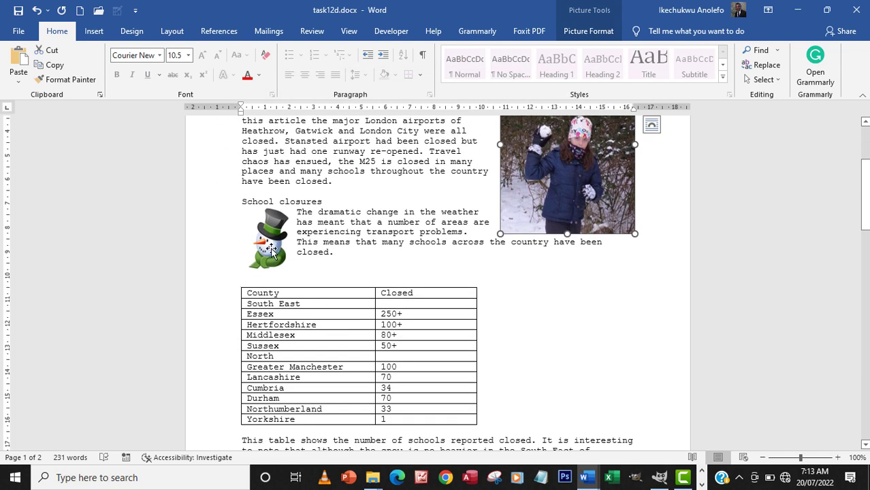
left_click(264, 245)
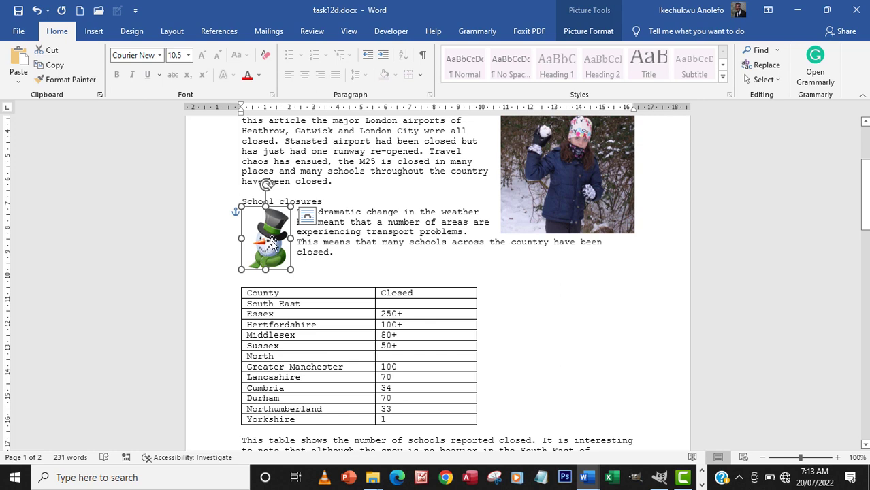
left_click(332, 243)
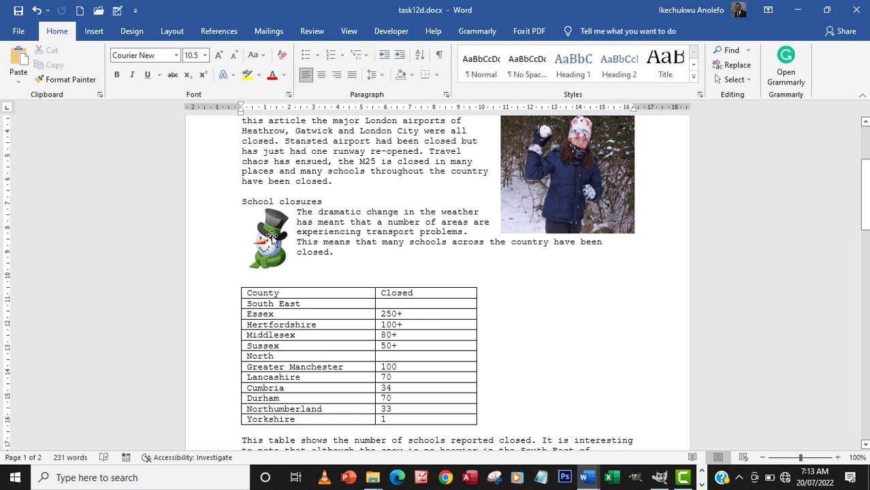
left_click(267, 245)
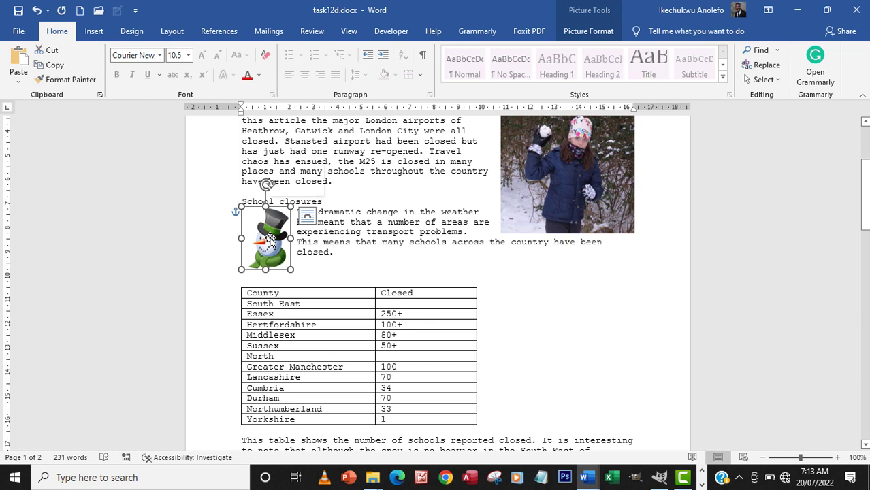
In Format Picture's Fill & Line, give the snowman a solid black 1 pt line
right_click(271, 207)
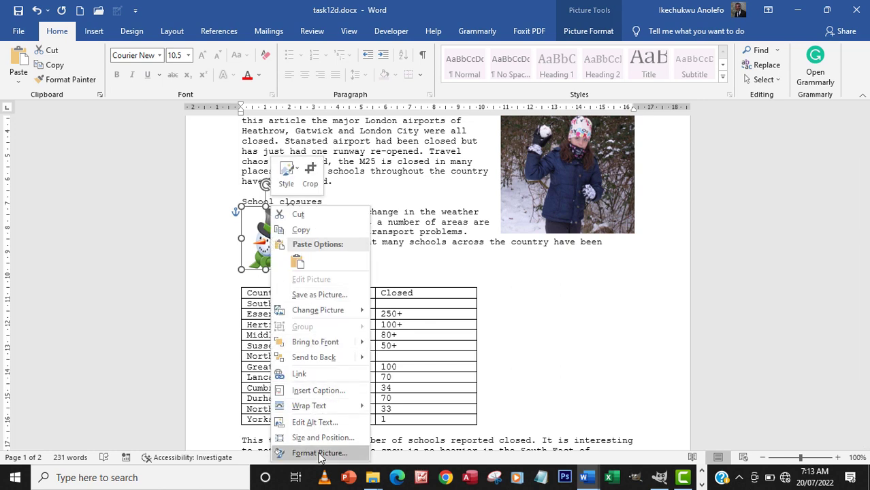
key("Escape")
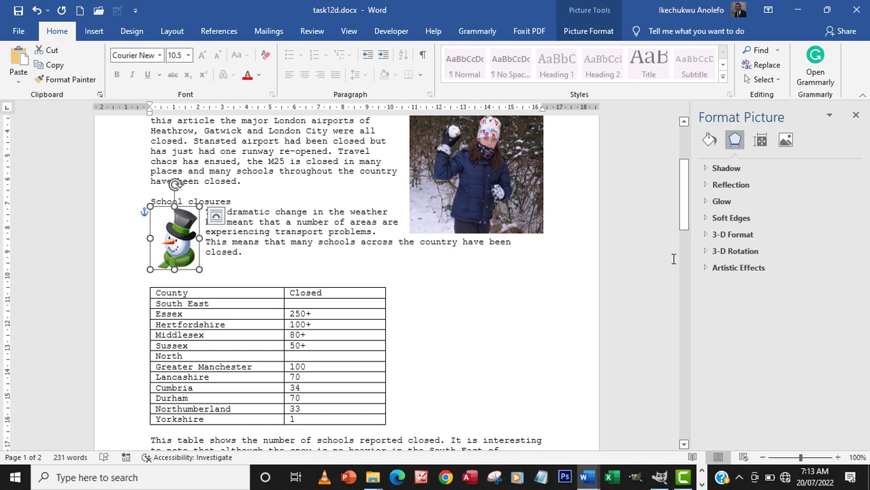
left_click(710, 140)
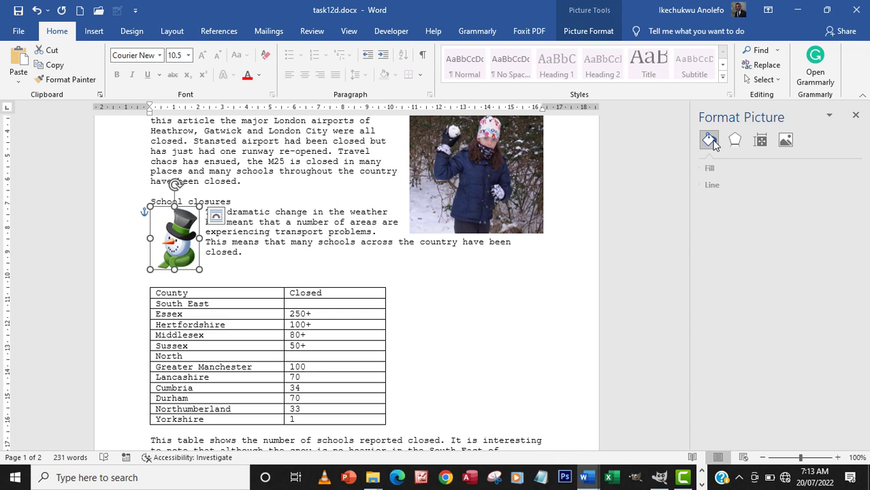
left_click(706, 186)
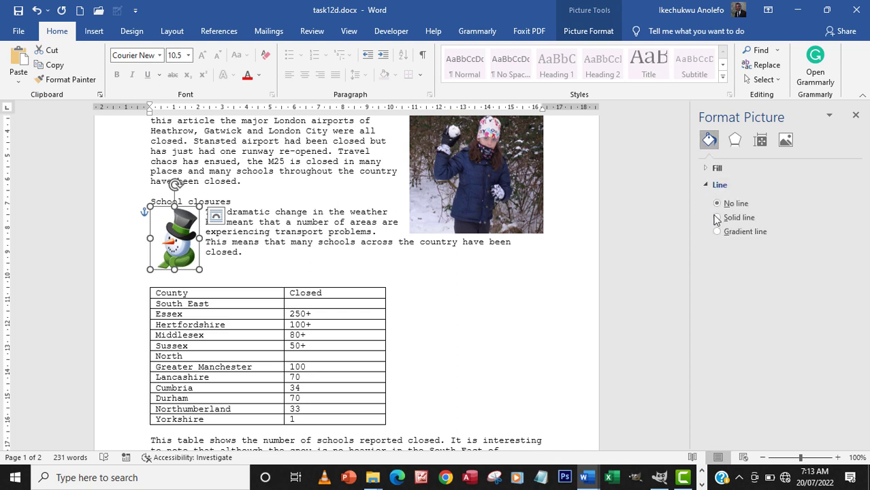
left_click(717, 219)
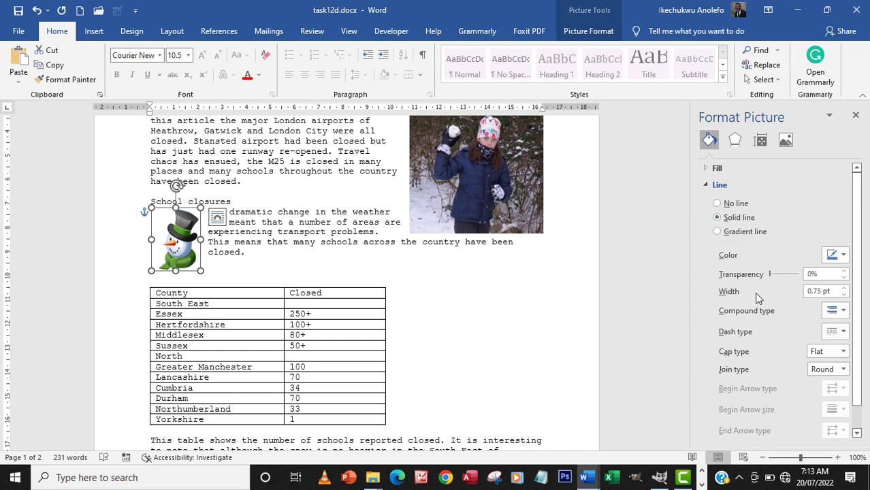
left_click(845, 289)
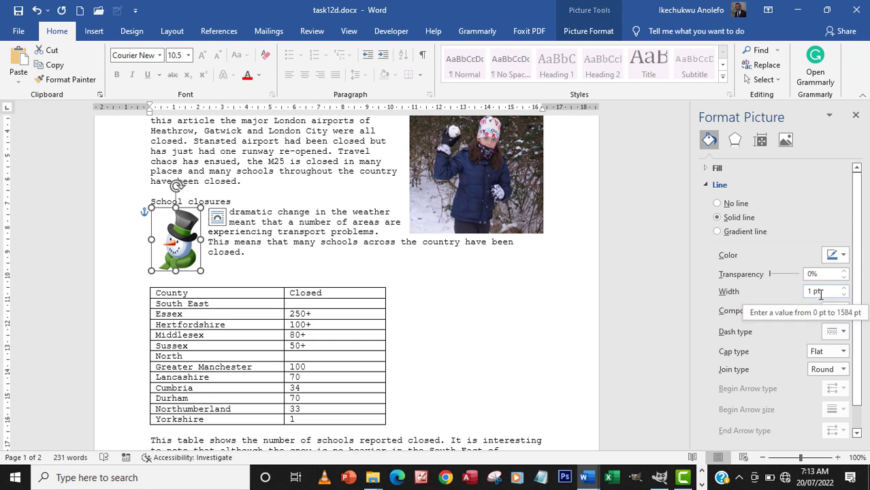
left_click(836, 256)
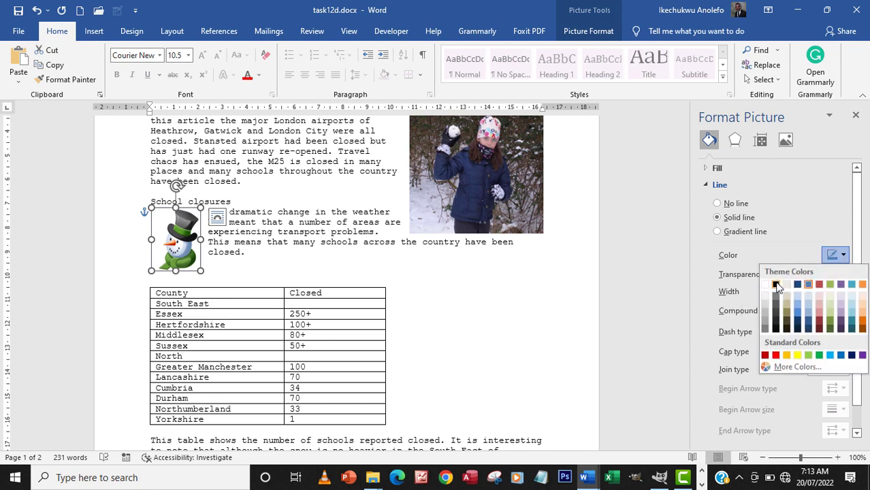
left_click(777, 285)
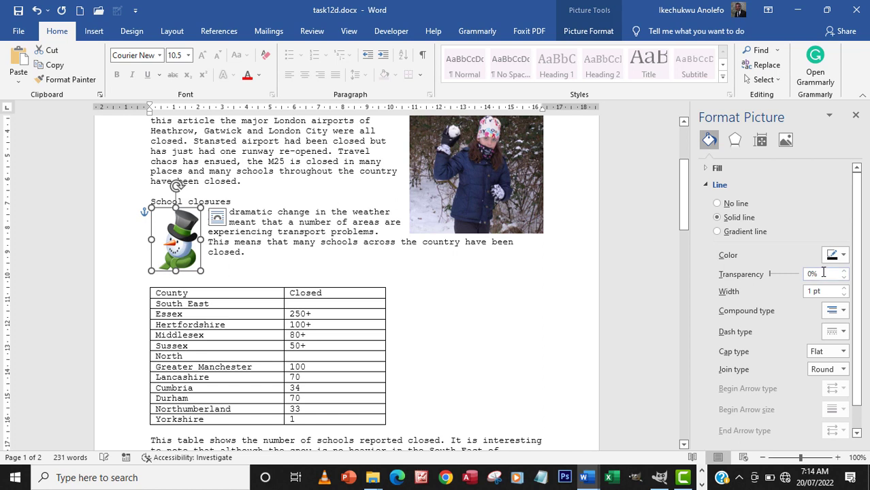
left_click(269, 235)
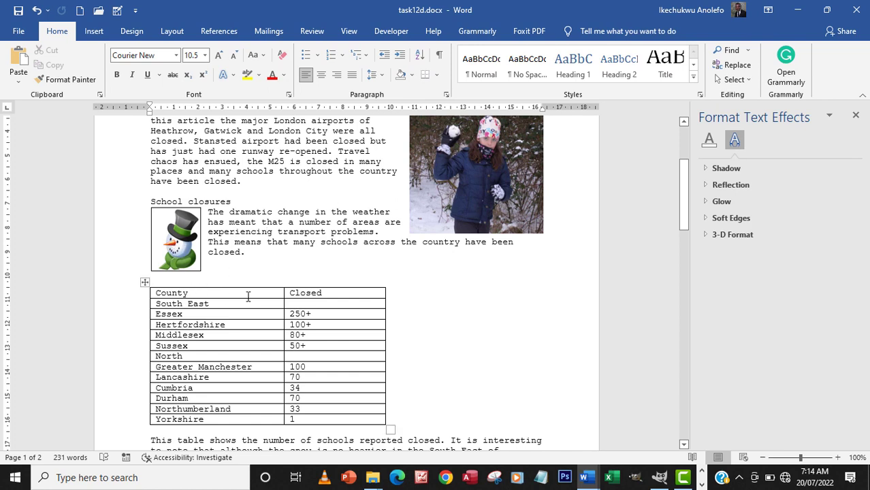
scroll(259, 274, "down", 1)
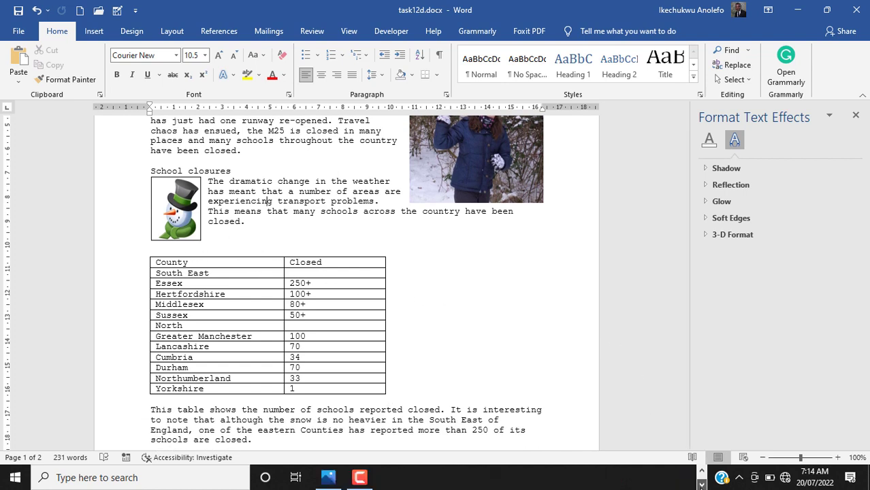
left_click(329, 477)
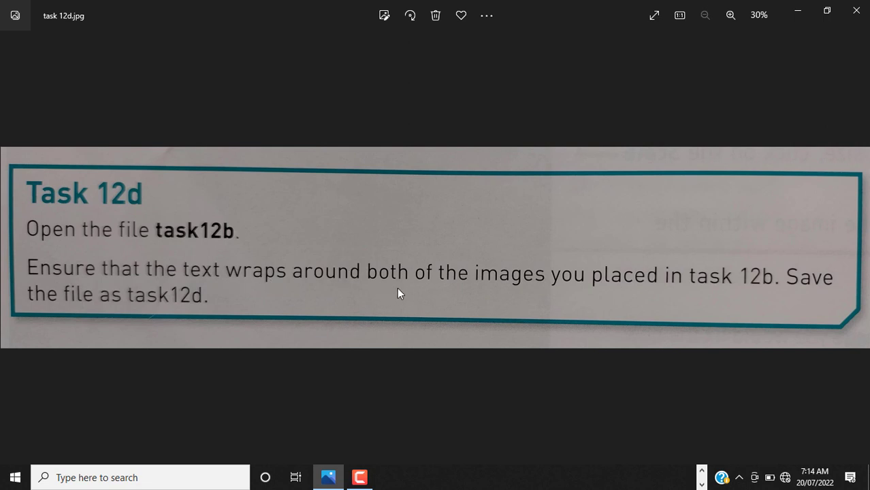
left_click(797, 12)
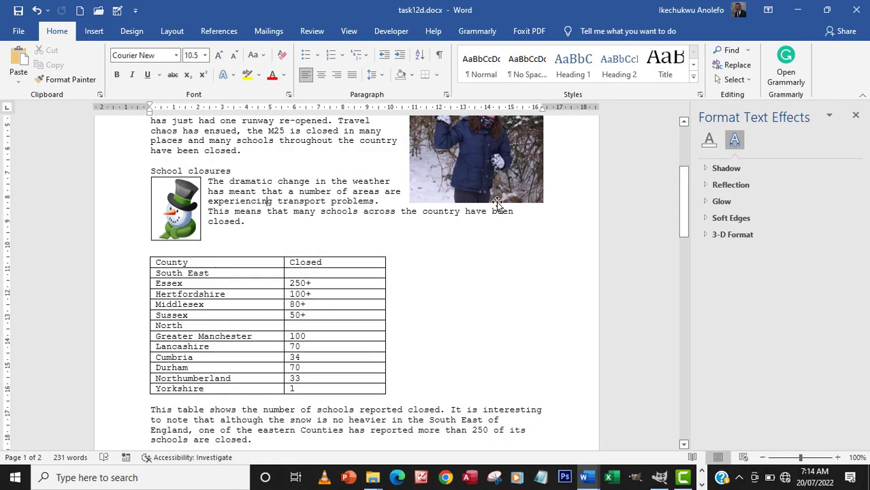
scroll(326, 218, "up", 1)
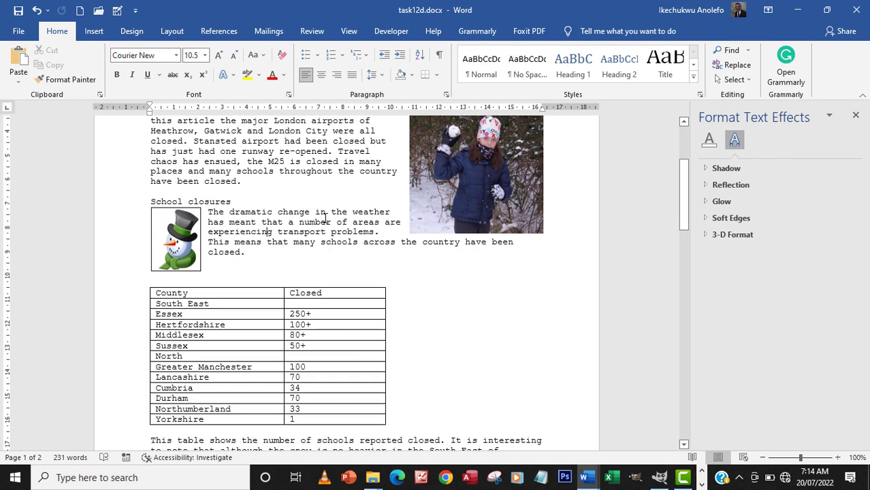
scroll(415, 262, "up", 2)
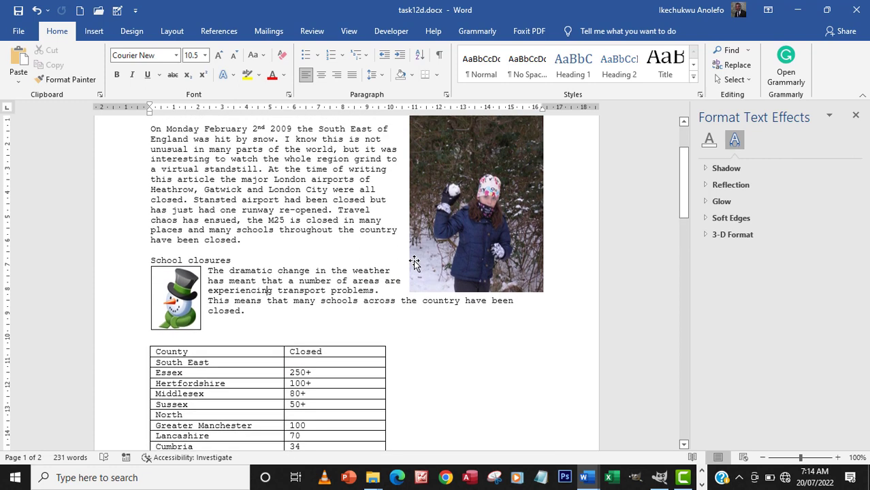
scroll(415, 262, "down", 3)
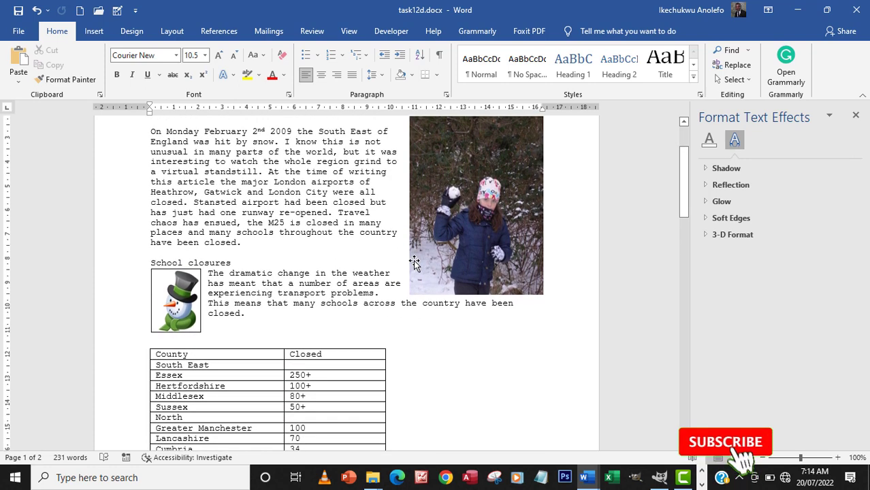